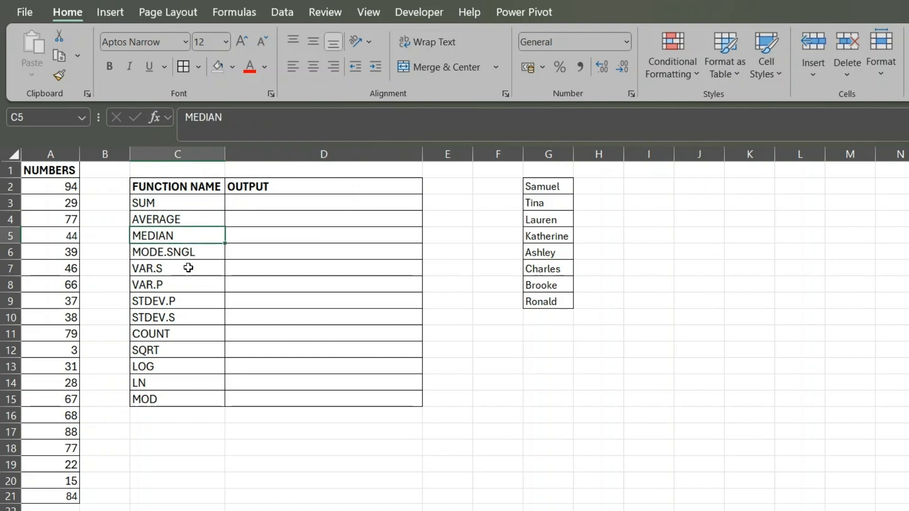
- Review the NUMBERS data in A2:A21, the function names in column C and the list of names in G2:G9
{"action": "left_click_drag", "start_coordinate": [177, 201], "coordinate": [178, 401]}
{"action": "left_click", "coordinate": [175, 268]}
{"action": "left_click_drag", "start_coordinate": [50, 186], "coordinate": [69, 489]}
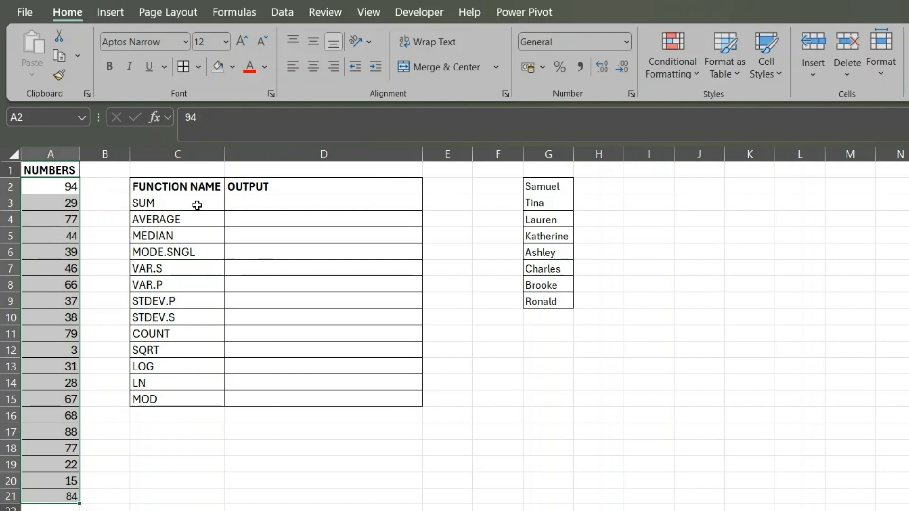
{"action": "left_click_drag", "start_coordinate": [197, 203], "coordinate": [186, 389]}
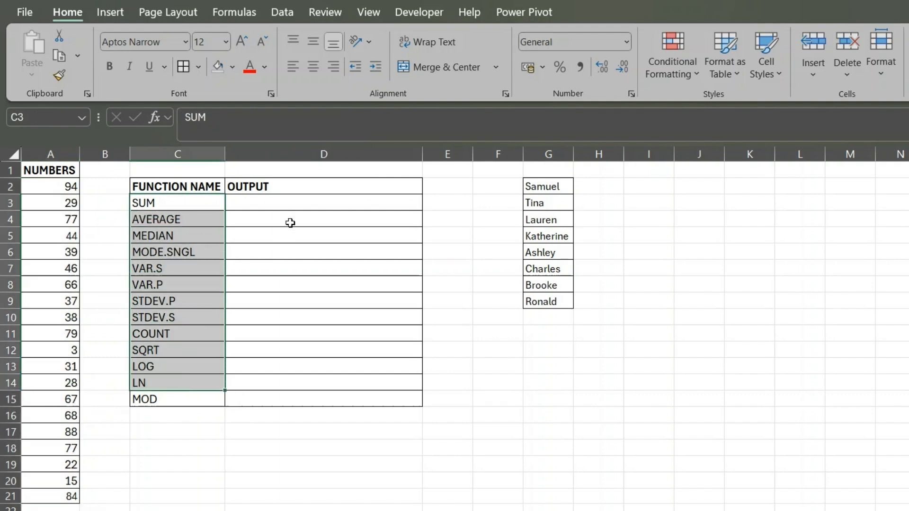
{"action": "left_click", "coordinate": [297, 205]}
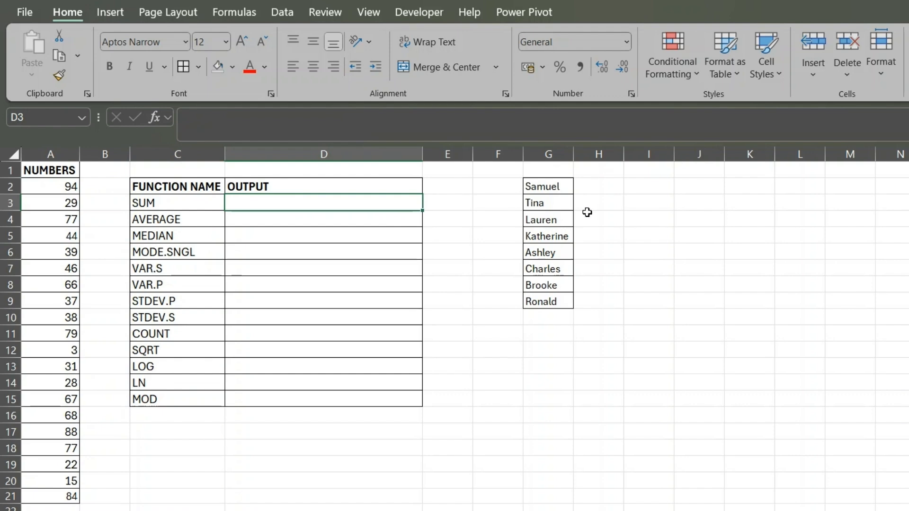
{"action": "left_click_drag", "start_coordinate": [552, 186], "coordinate": [546, 310]}
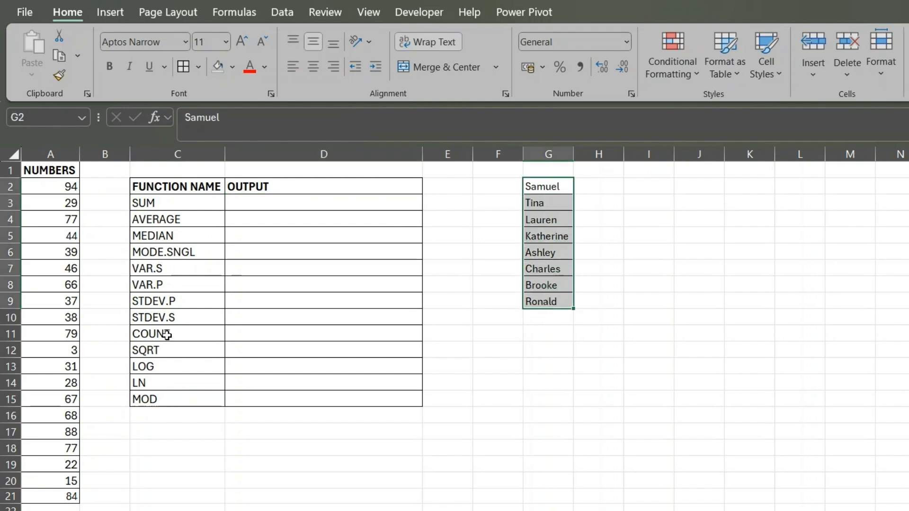
{"action": "left_click", "coordinate": [183, 334]}
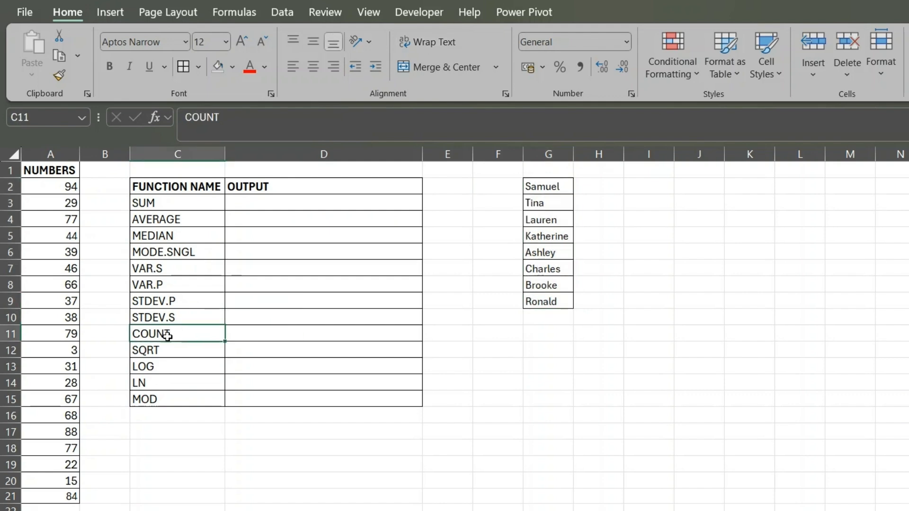
- Calculate the total of the numbers in D3 with =SUM(A2:A21) and check the result against the source range
{"action": "left_click", "coordinate": [278, 202]}
{"action": "type", "text": "="}
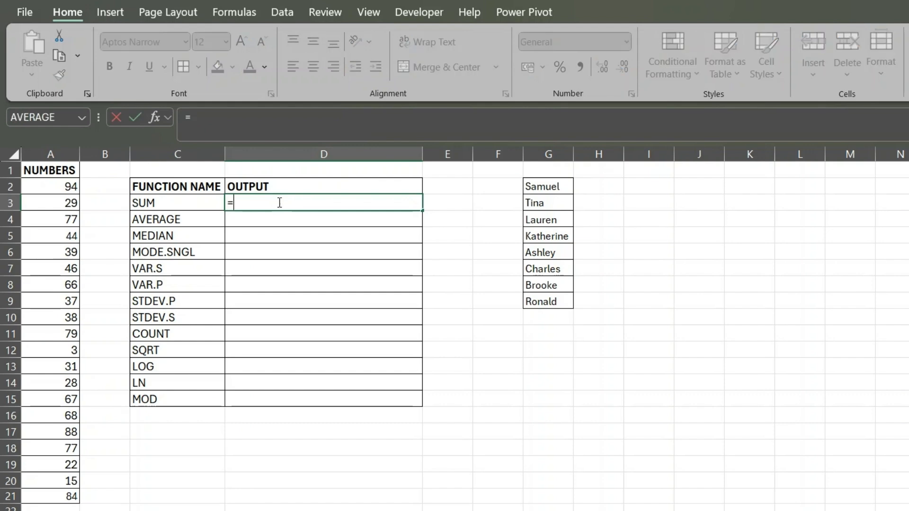
{"action": "type", "text": "SUM("}
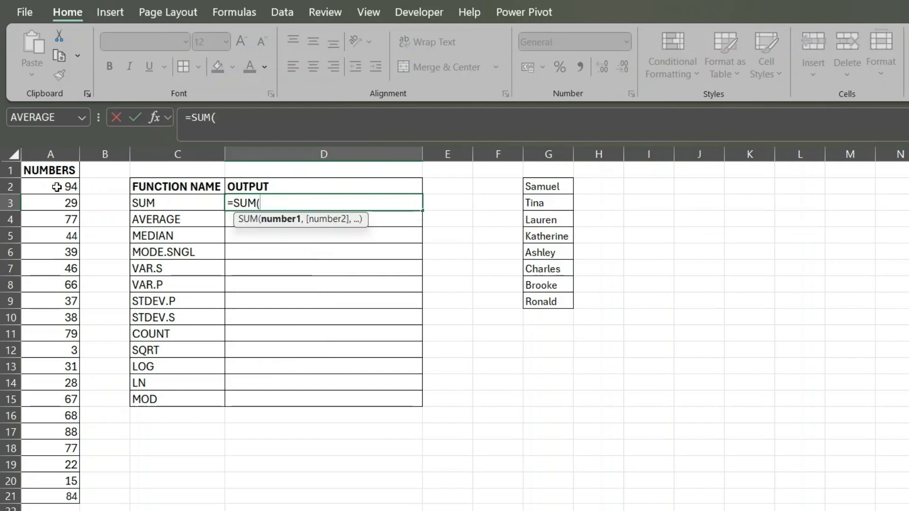
{"action": "left_click_drag", "start_coordinate": [66, 186], "coordinate": [67, 497]}
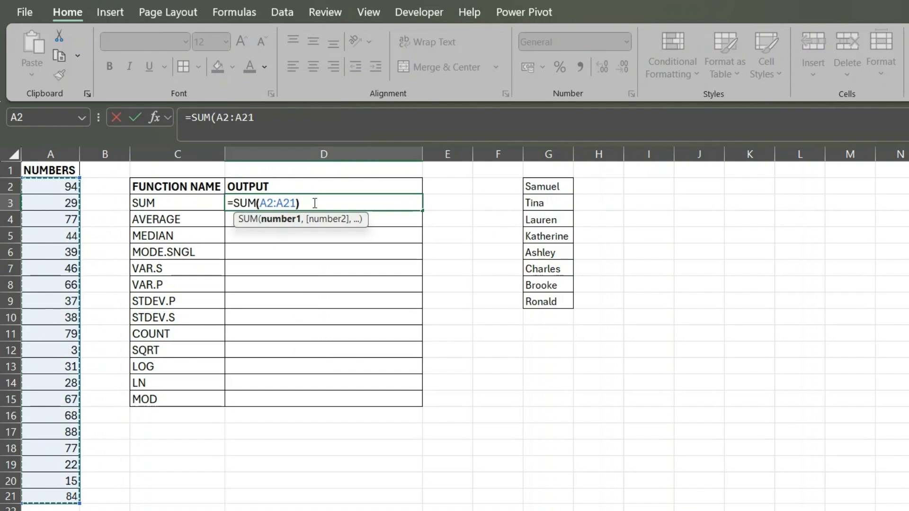
{"action": "type", "text": ")"}
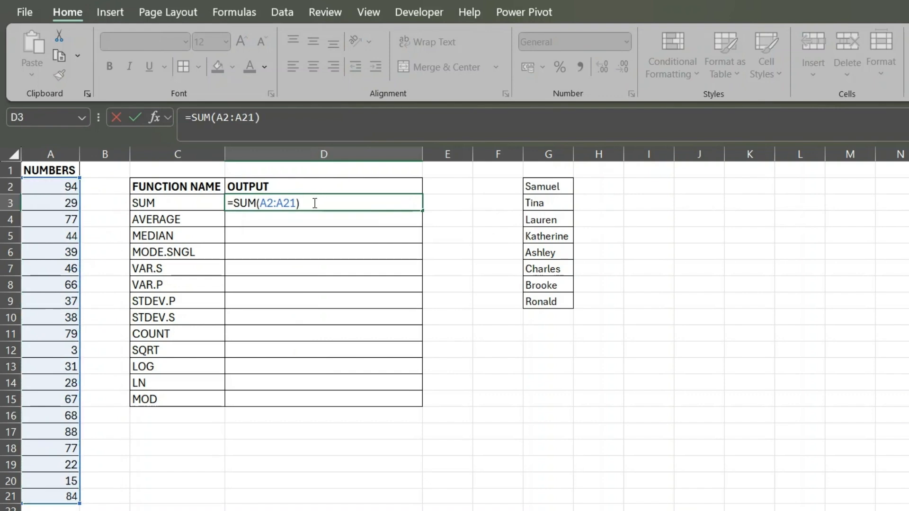
{"action": "key", "text": "Return"}
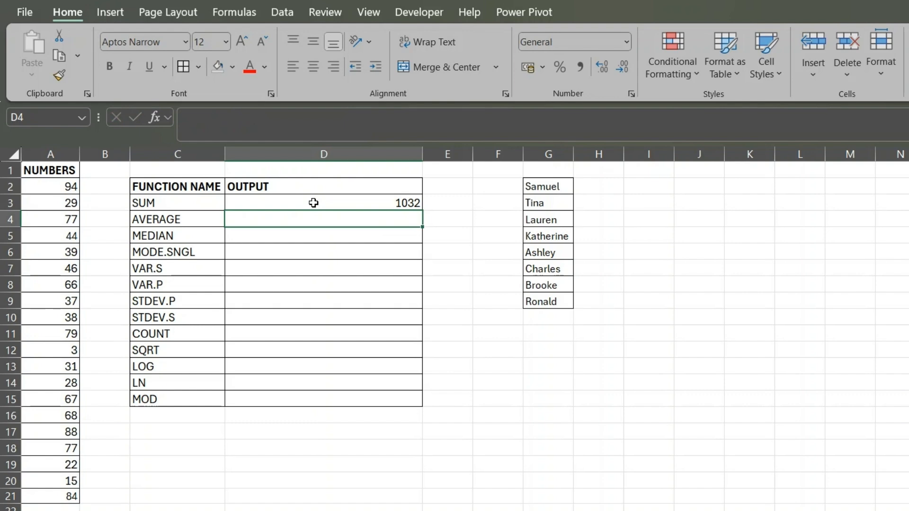
{"action": "left_click", "coordinate": [404, 203]}
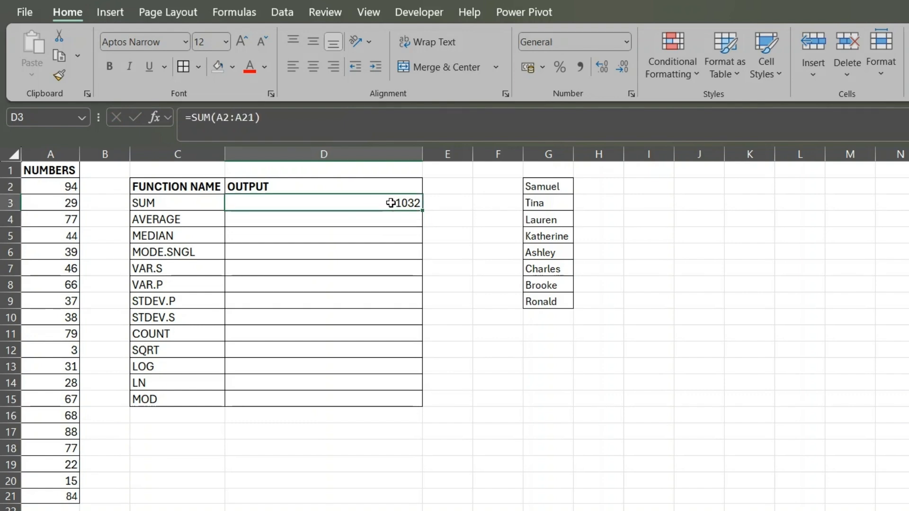
{"action": "left_click_drag", "start_coordinate": [62, 190], "coordinate": [50, 494]}
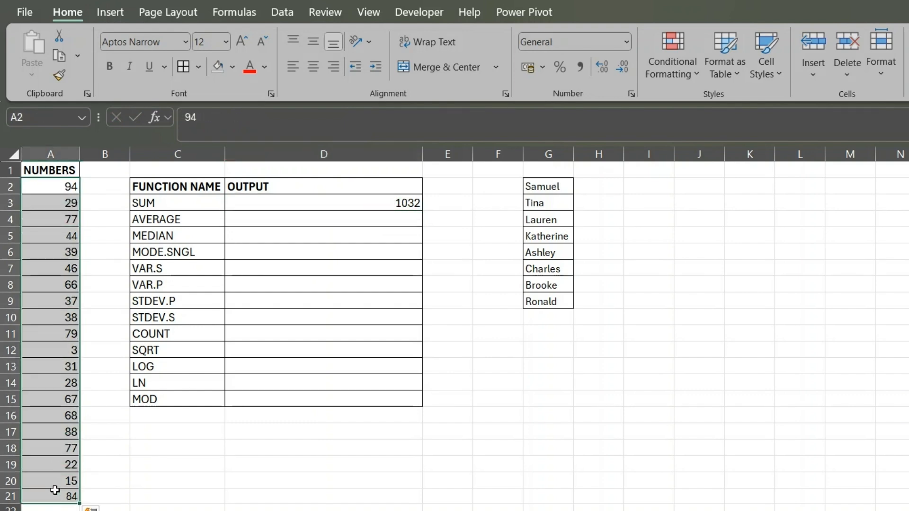
{"action": "left_click", "coordinate": [358, 202]}
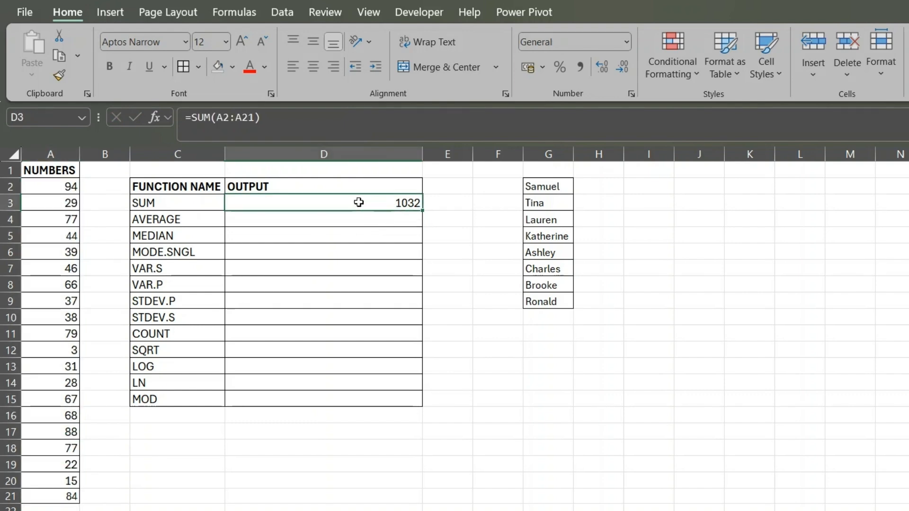
- Calculate the mean of the numbers in D4 with =AVERAGE(A2:A21) and check it against the source range
{"action": "left_click", "coordinate": [403, 218]}
{"action": "type", "text": "=AVERAGE("}
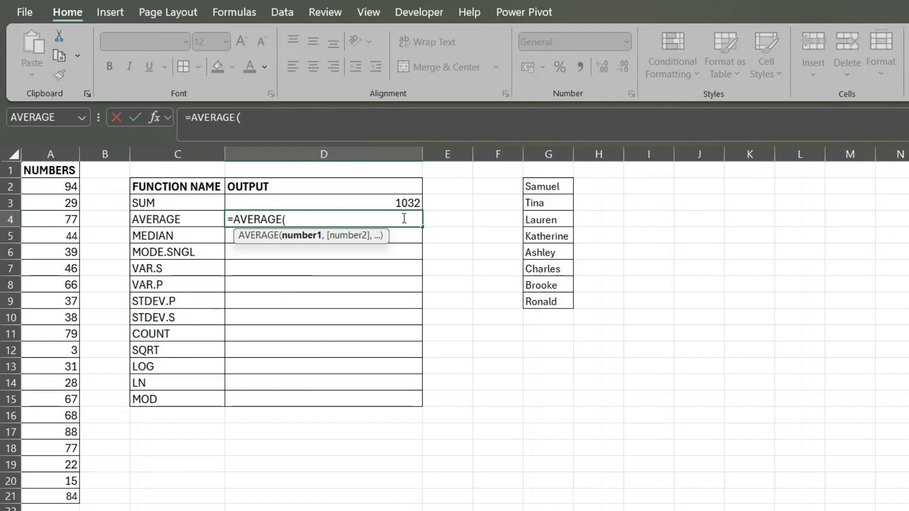
{"action": "left_click_drag", "start_coordinate": [68, 186], "coordinate": [44, 493]}
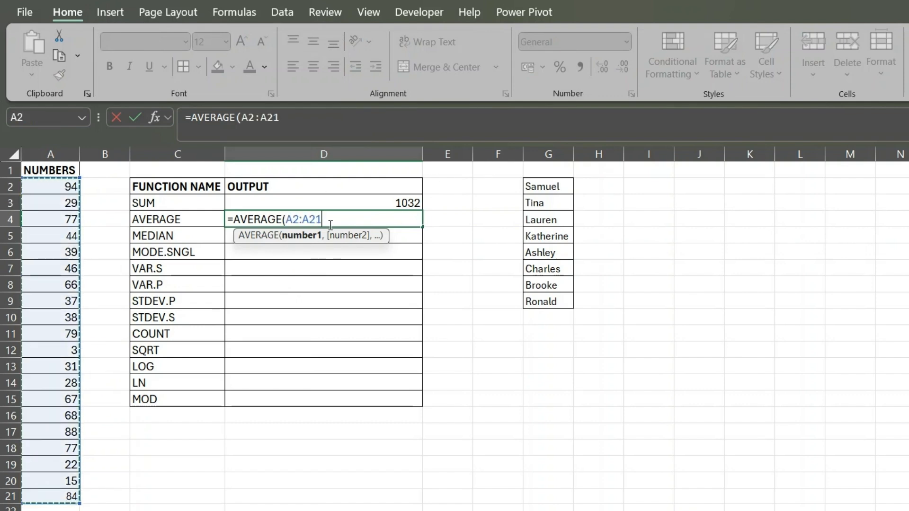
{"action": "type", "text": ")"}
{"action": "key", "text": "Return"}
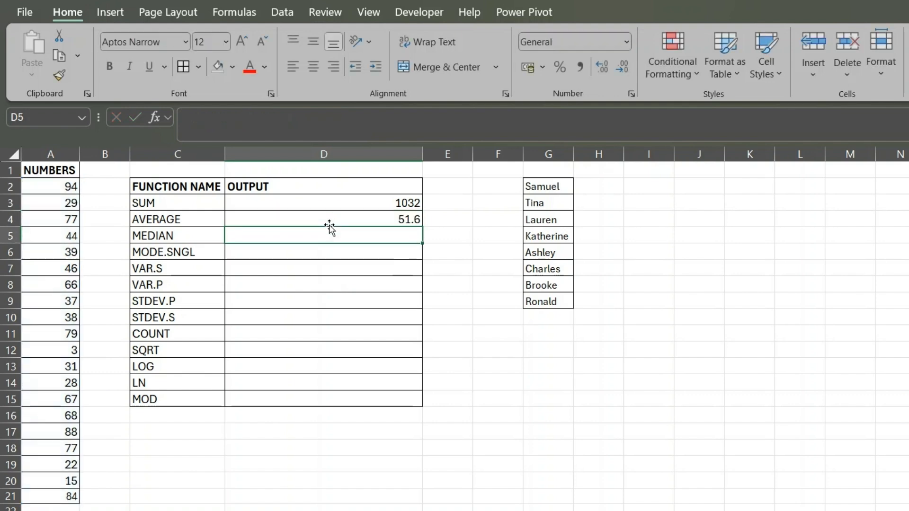
{"action": "left_click", "coordinate": [372, 220]}
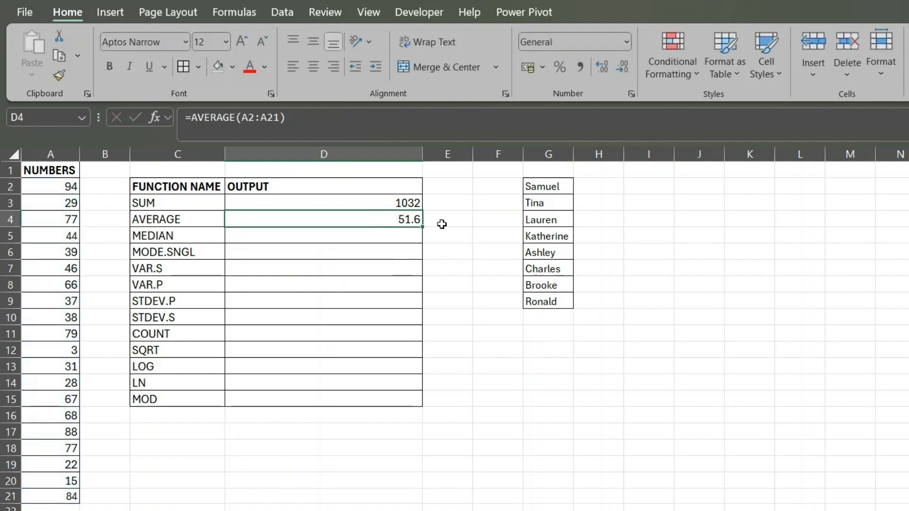
{"action": "left_click", "coordinate": [184, 220]}
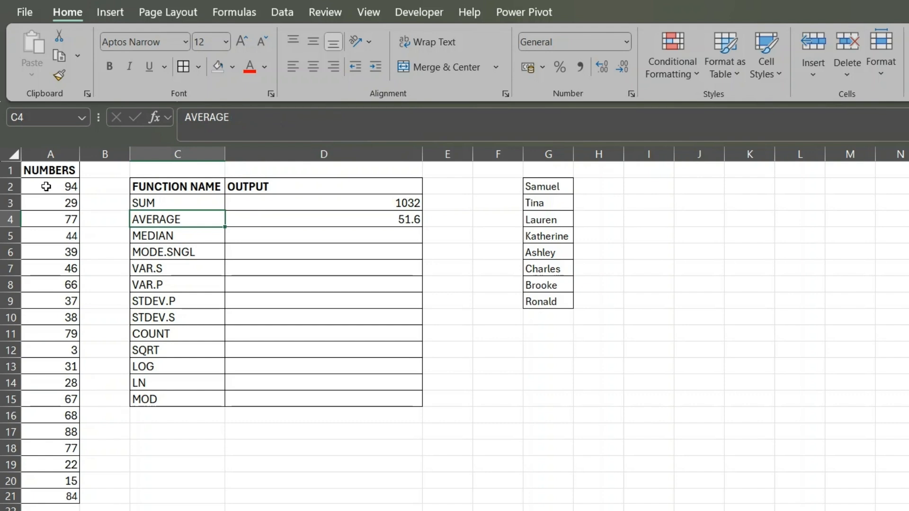
{"action": "left_click_drag", "start_coordinate": [73, 191], "coordinate": [16, 493]}
- Calculate the median of the numbers in D5 with =MEDIAN(A2:A21)
{"action": "left_click", "coordinate": [415, 235]}
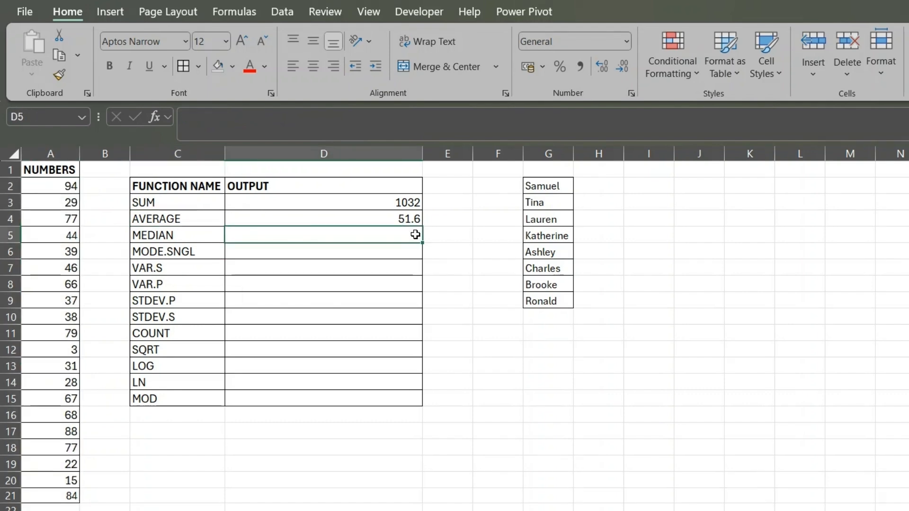
{"action": "type", "text": "=MEDIAN("}
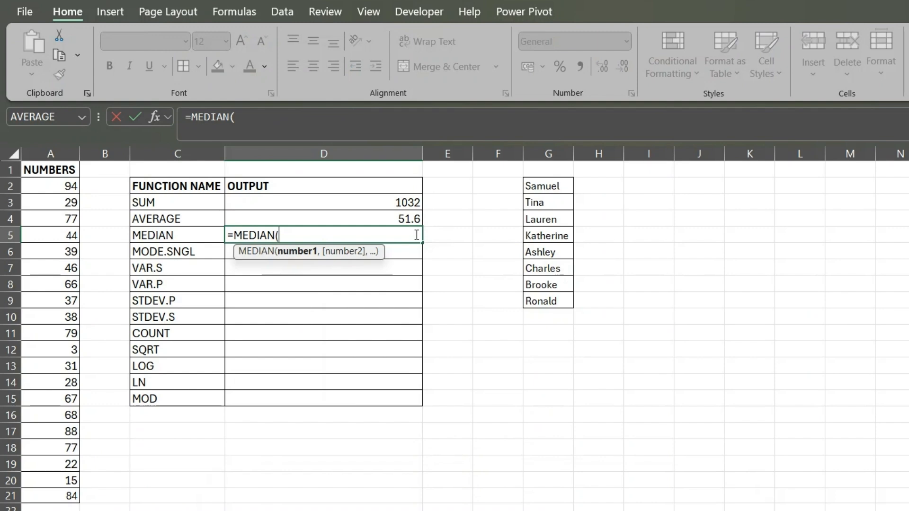
{"action": "left_click_drag", "start_coordinate": [52, 186], "coordinate": [29, 495]}
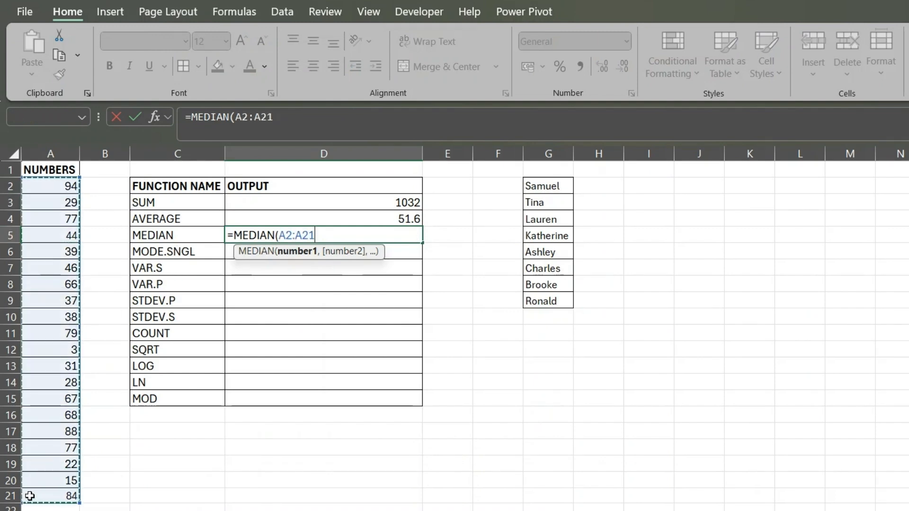
{"action": "type", "text": ")"}
{"action": "key", "text": "Return"}
{"action": "left_click", "coordinate": [328, 233]}
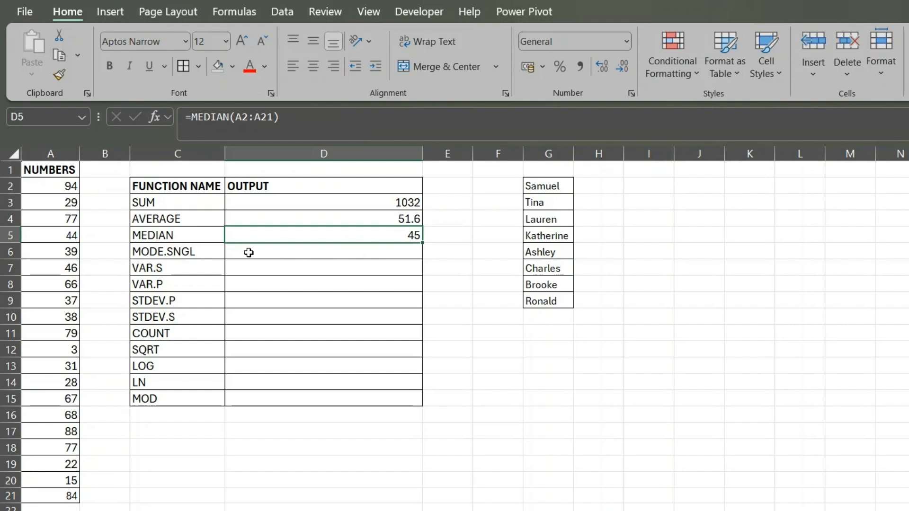
{"action": "left_click_drag", "start_coordinate": [183, 235], "coordinate": [193, 202]}
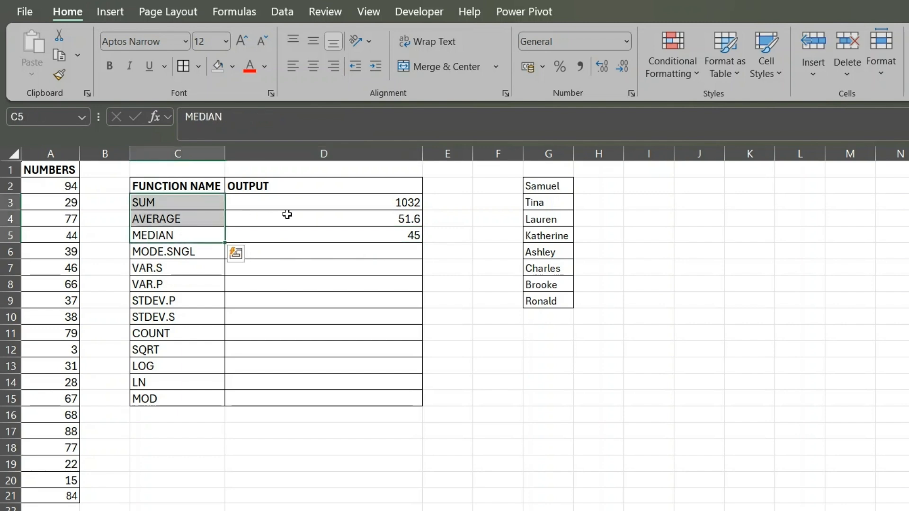
{"action": "left_click_drag", "start_coordinate": [287, 203], "coordinate": [298, 233]}
{"action": "left_click", "coordinate": [186, 252]}
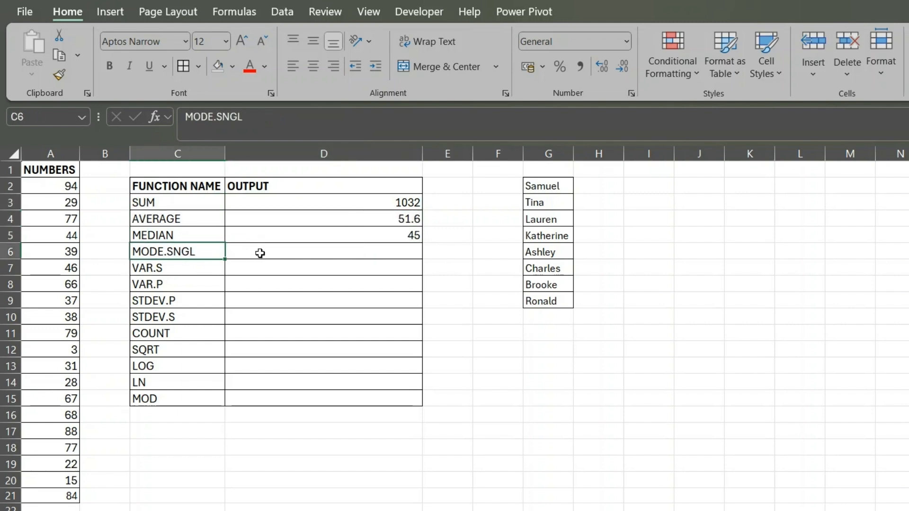
{"action": "left_click", "coordinate": [260, 253]}
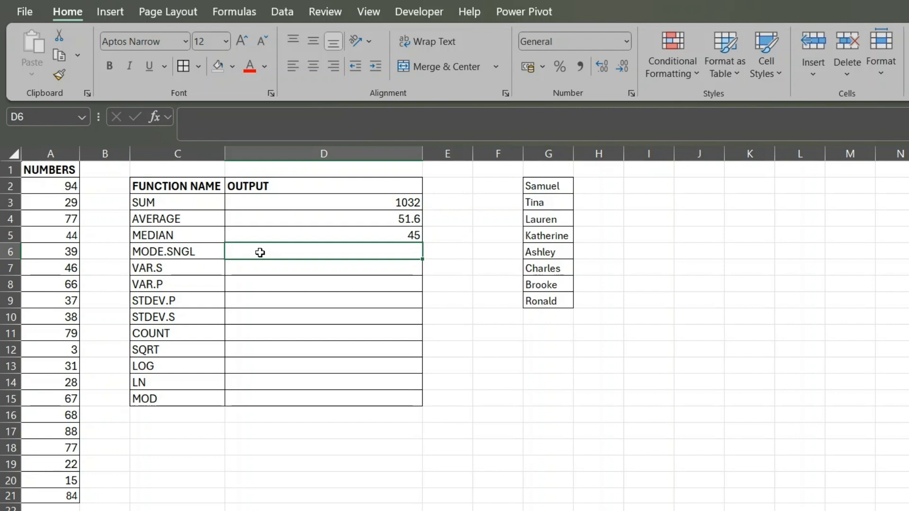
{"action": "left_click", "coordinate": [190, 253]}
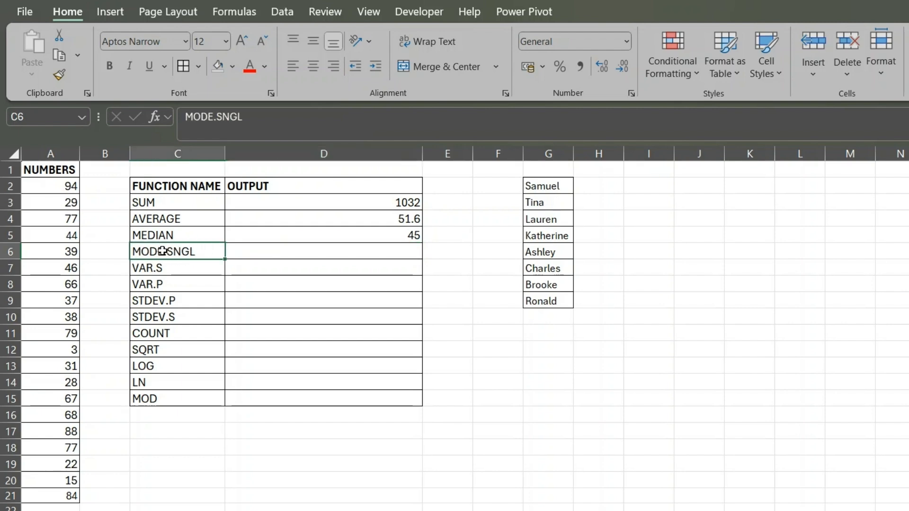
{"action": "left_click", "coordinate": [262, 253]}
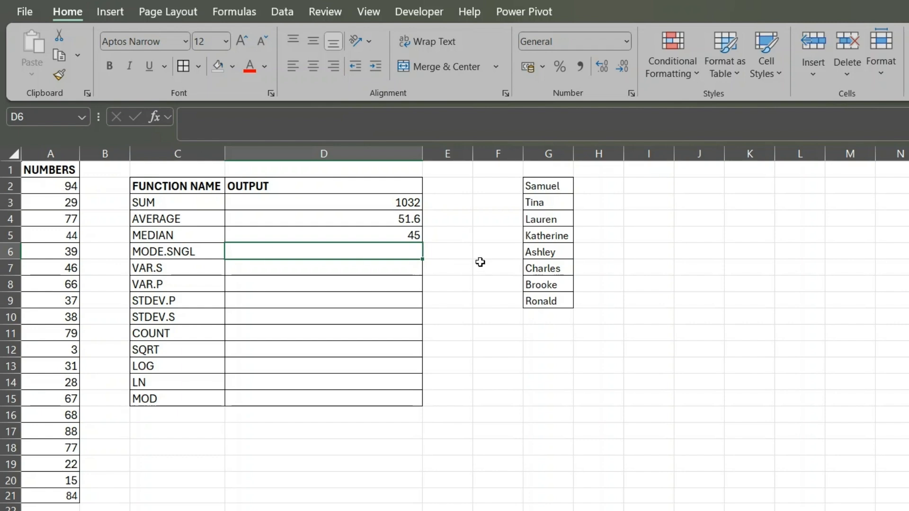
{"action": "left_click", "coordinate": [450, 250]}
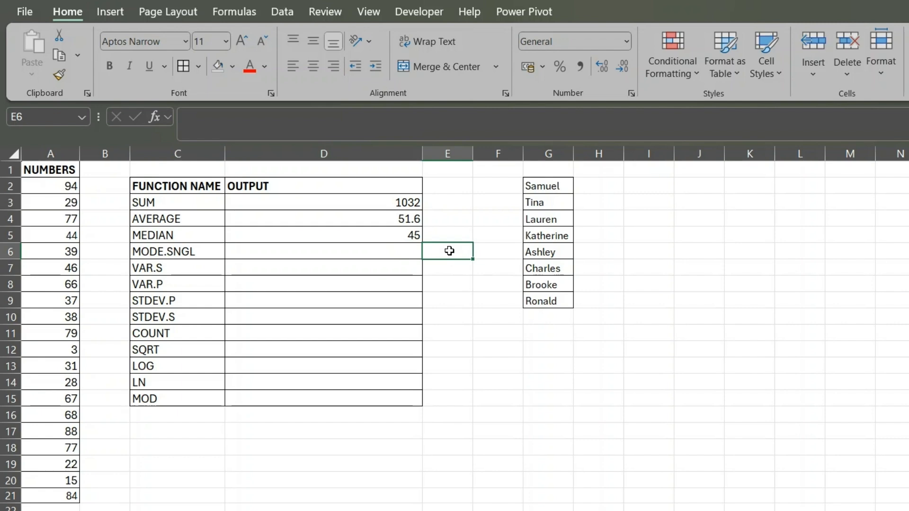
- Find the single most frequent number in D6 with =MODE.SNGL(A2:A21)
{"action": "left_click", "coordinate": [387, 249]}
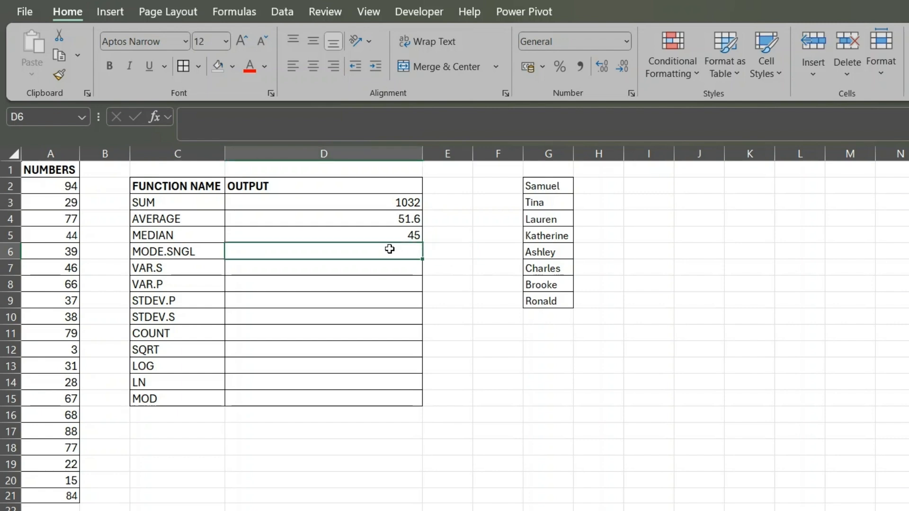
{"action": "type", "text": "=MODE"}
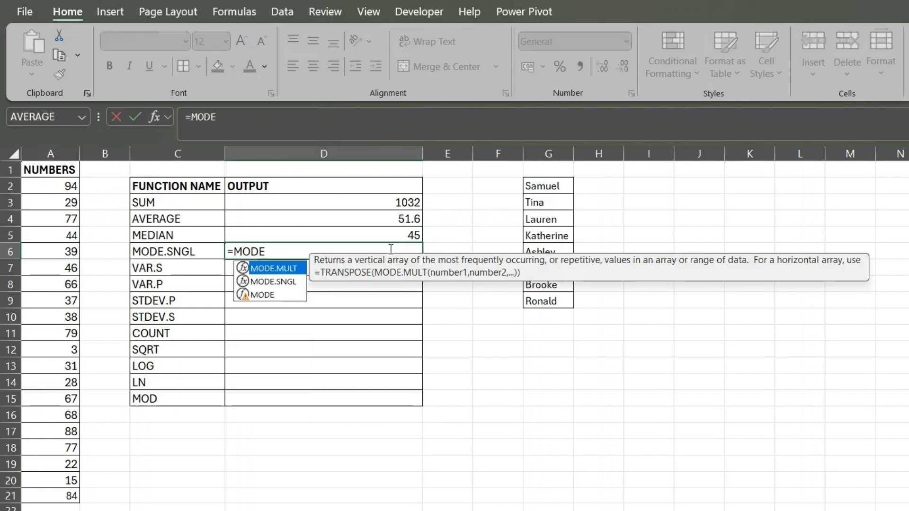
{"action": "key", "text": "Down"}
{"action": "key", "text": "Tab"}
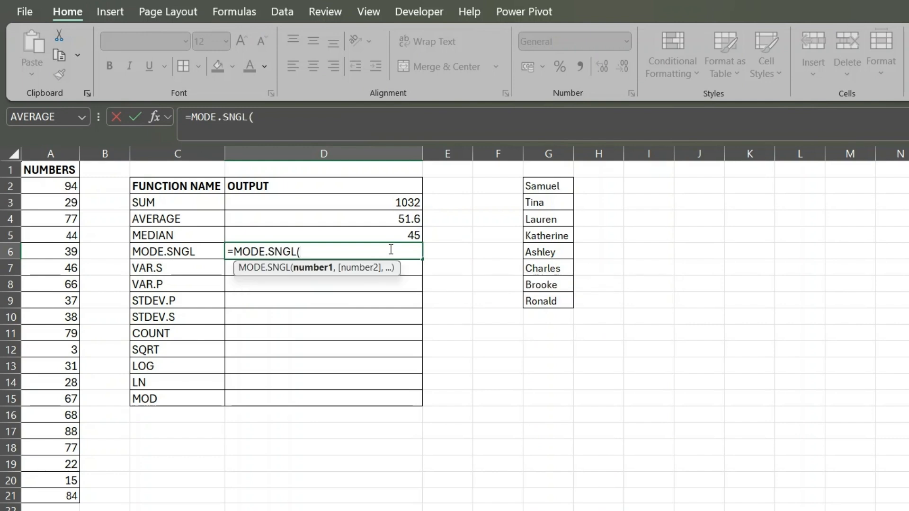
{"action": "left_click_drag", "start_coordinate": [62, 186], "coordinate": [49, 497]}
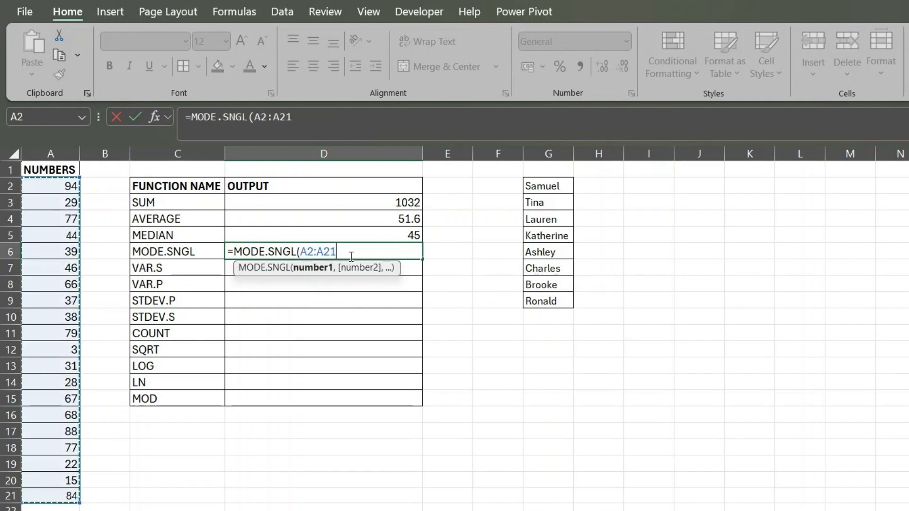
{"action": "type", "text": ")"}
{"action": "key", "text": "Return"}
{"action": "left_click", "coordinate": [369, 251]}
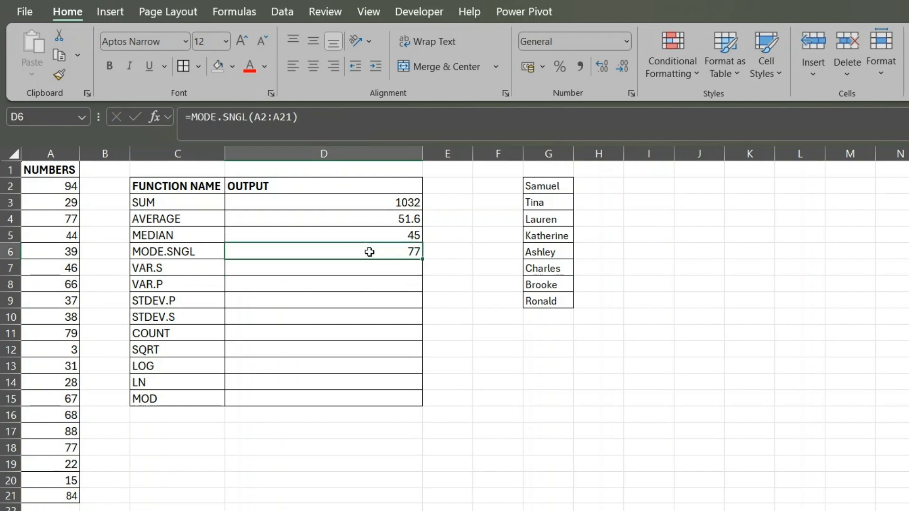
- Find every most frequent number in E6 with =MODE.MULT(A2:A21) and check the result against the source range
{"action": "left_click", "coordinate": [436, 251]}
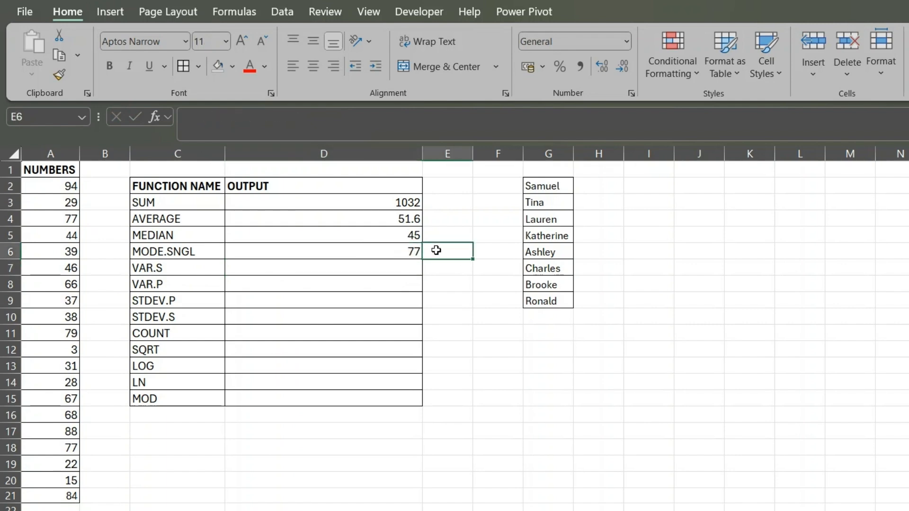
{"action": "type", "text": "=MODE"}
{"action": "key", "text": "Tab"}
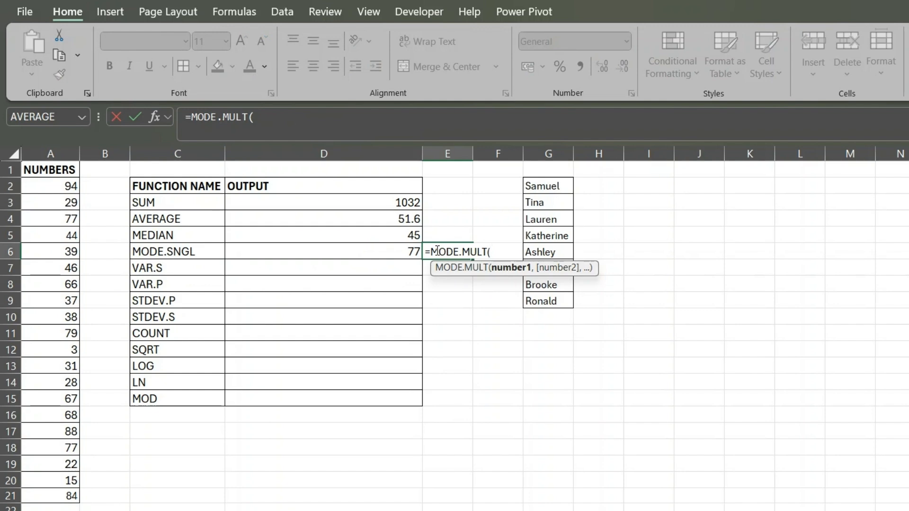
{"action": "left_click_drag", "start_coordinate": [57, 186], "coordinate": [58, 496]}
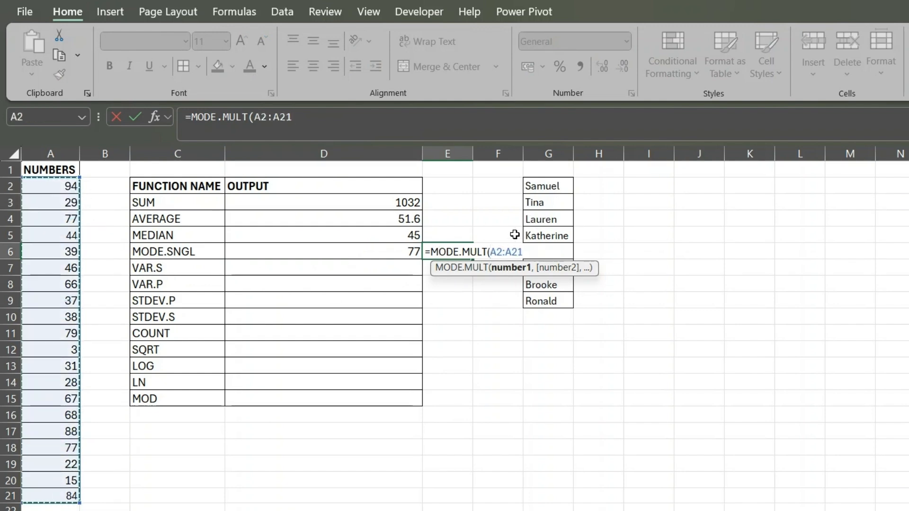
{"action": "key", "text": "Return"}
{"action": "key", "text": "Return"}
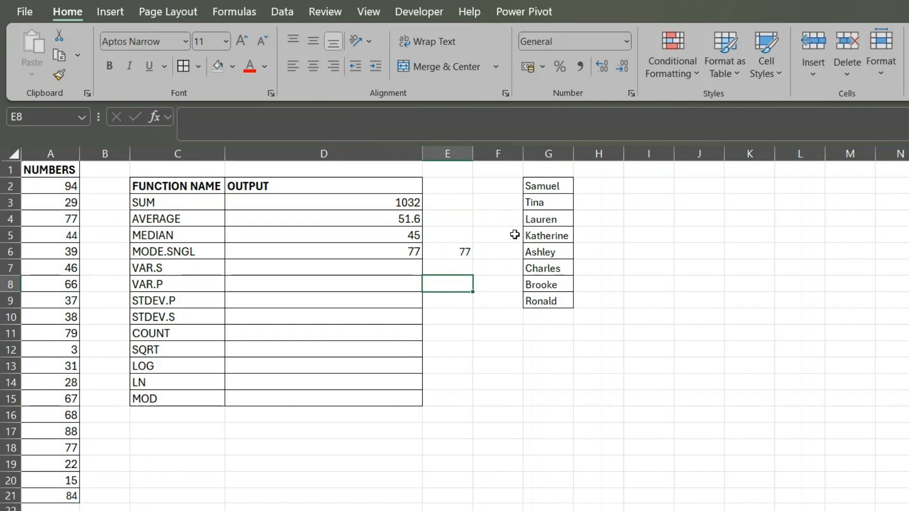
{"action": "left_click", "coordinate": [464, 253]}
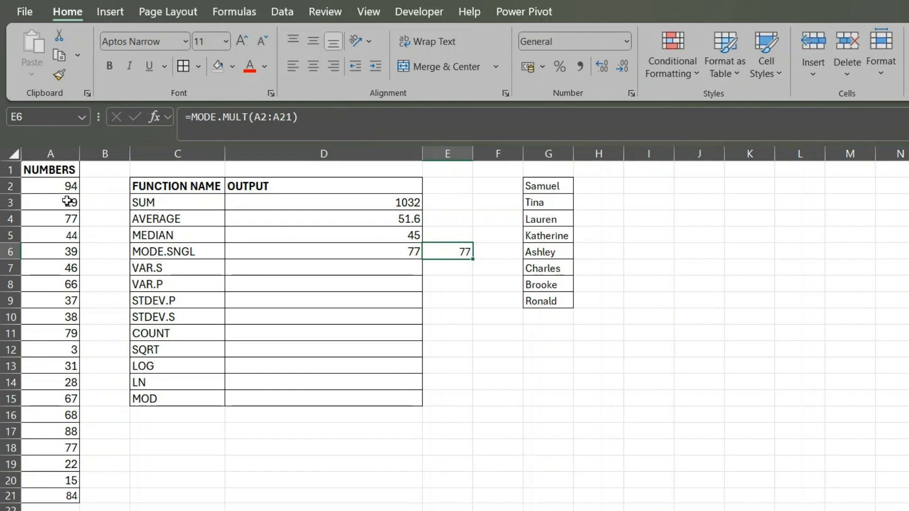
{"action": "left_click_drag", "start_coordinate": [67, 186], "coordinate": [46, 503]}
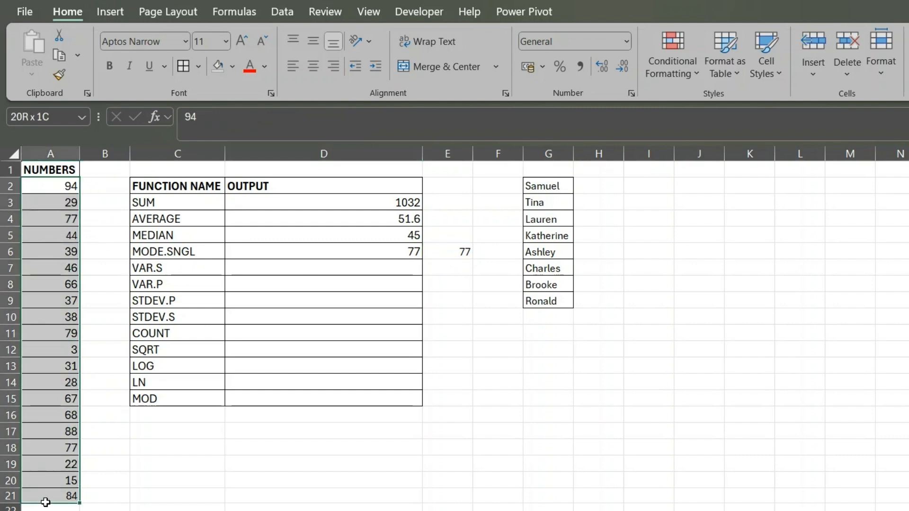
{"action": "left_click", "coordinate": [41, 383]}
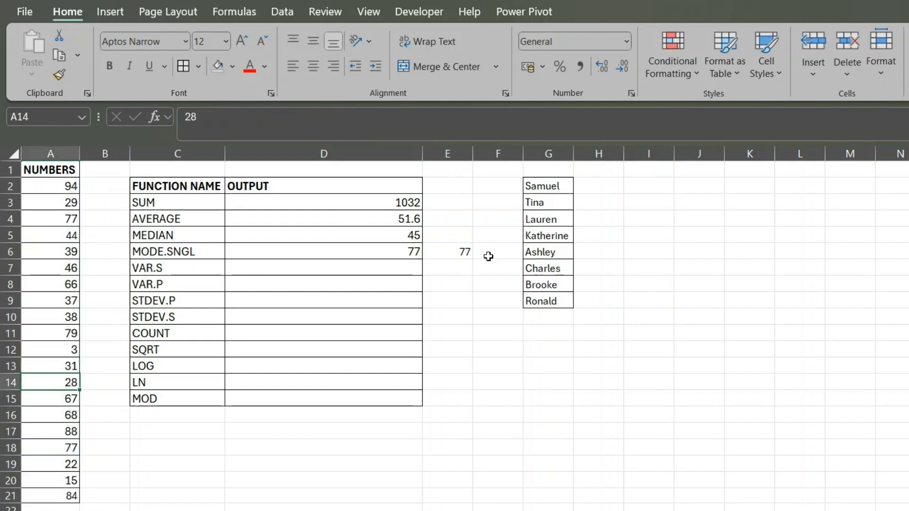
{"action": "left_click", "coordinate": [471, 256]}
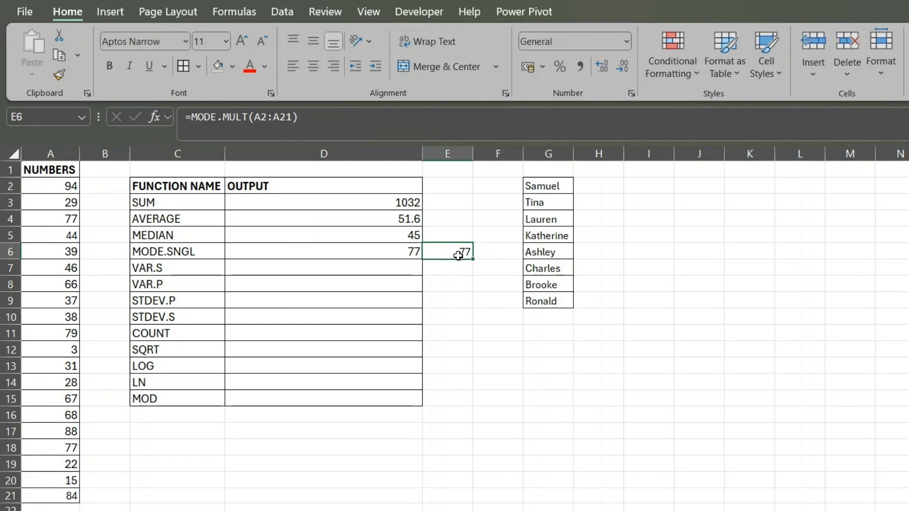
- Examine the variance and standard deviation entries in C7:C10, comparing the sample version VAR.S with the population version VAR.P
{"action": "left_click", "coordinate": [369, 271]}
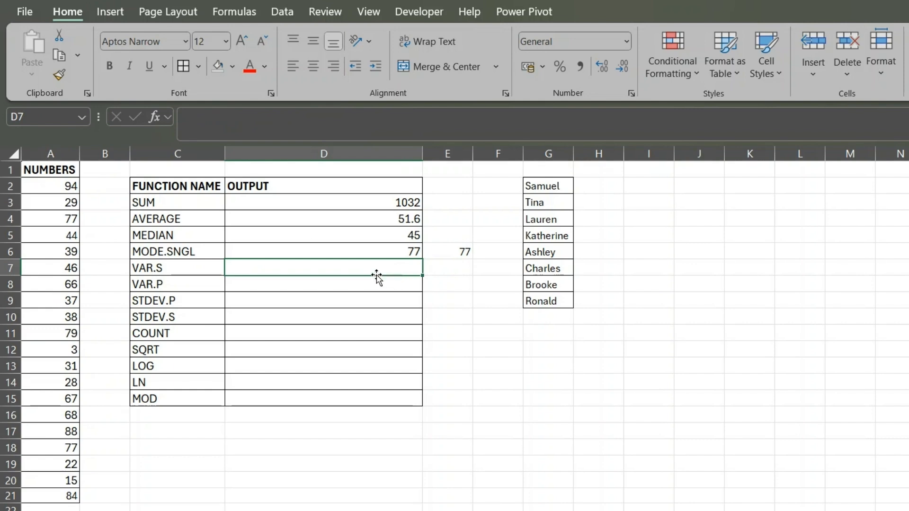
{"action": "left_click_drag", "start_coordinate": [175, 267], "coordinate": [191, 314]}
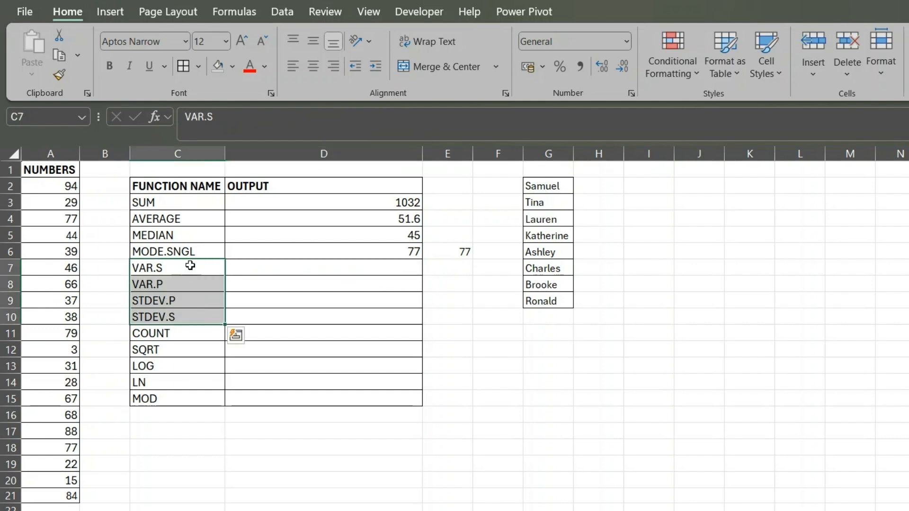
{"action": "left_click", "coordinate": [190, 266]}
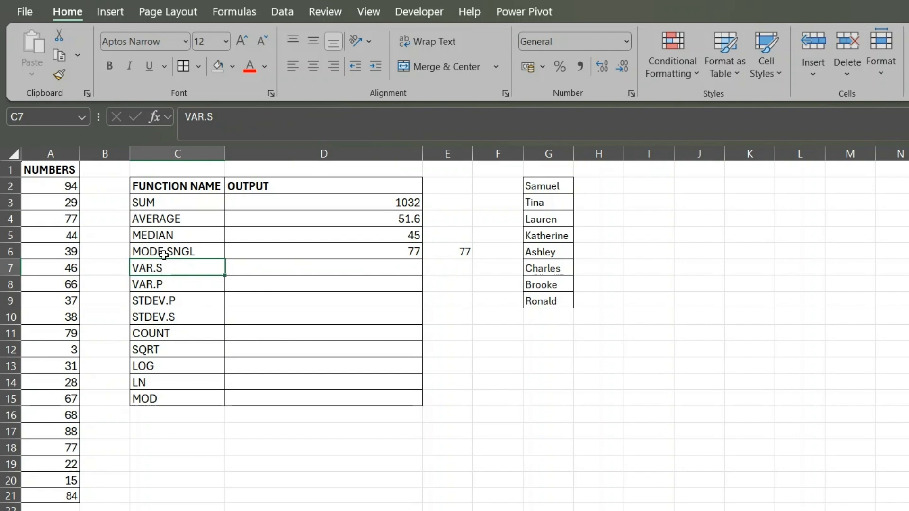
{"action": "left_click", "coordinate": [174, 287]}
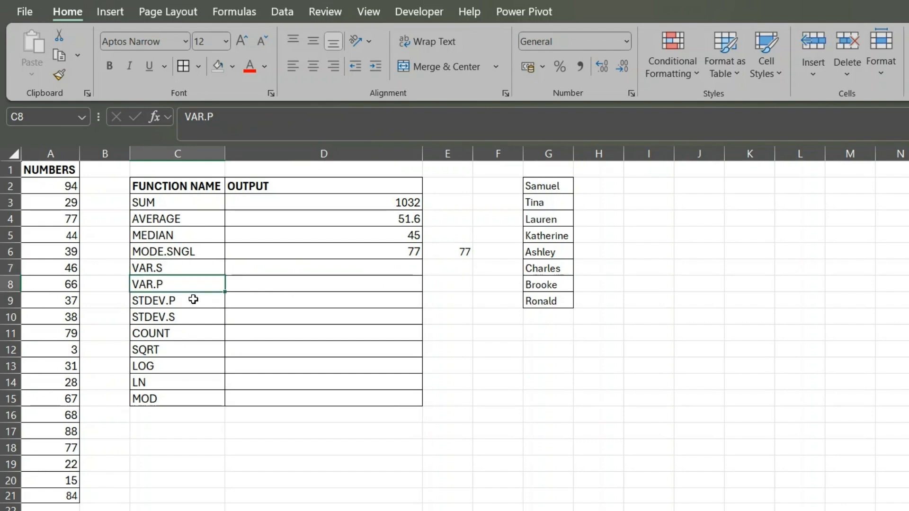
{"action": "left_click", "coordinate": [144, 300]}
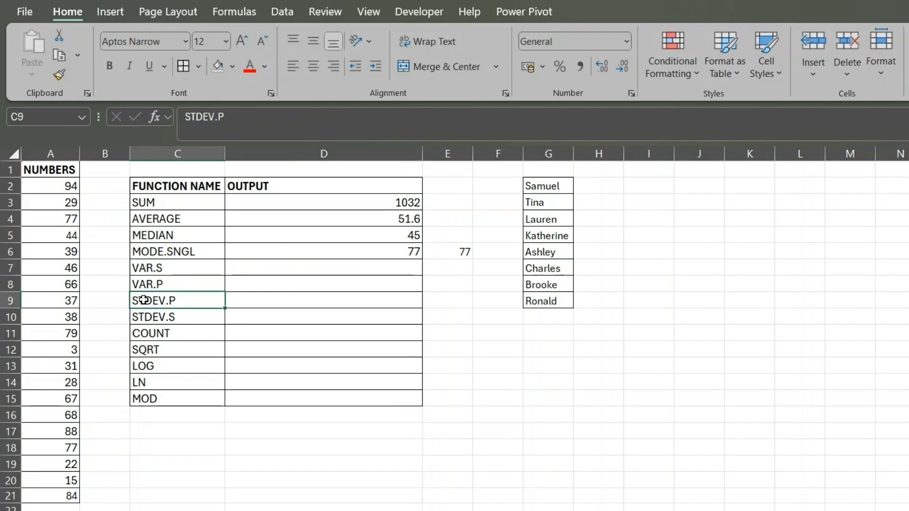
{"action": "left_click", "coordinate": [189, 316]}
{"action": "left_click", "coordinate": [173, 267]}
{"action": "left_click", "coordinate": [166, 284]}
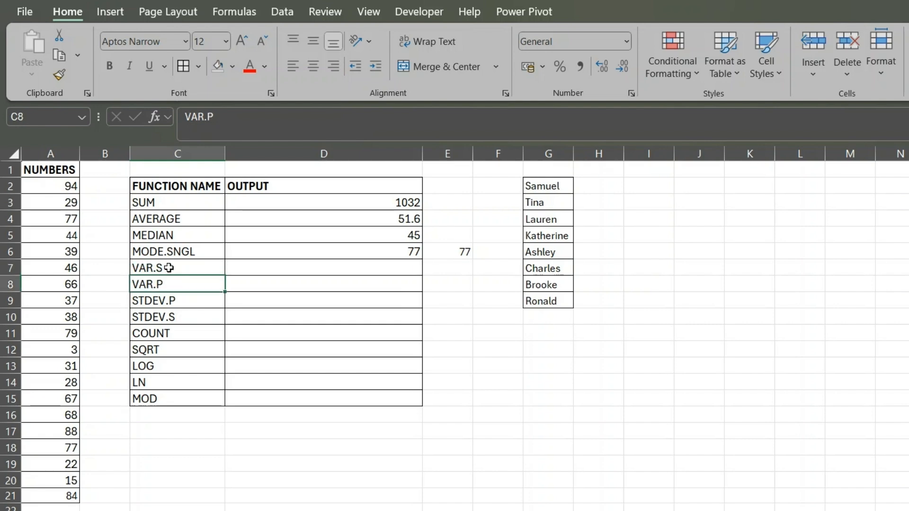
{"action": "left_click", "coordinate": [169, 267]}
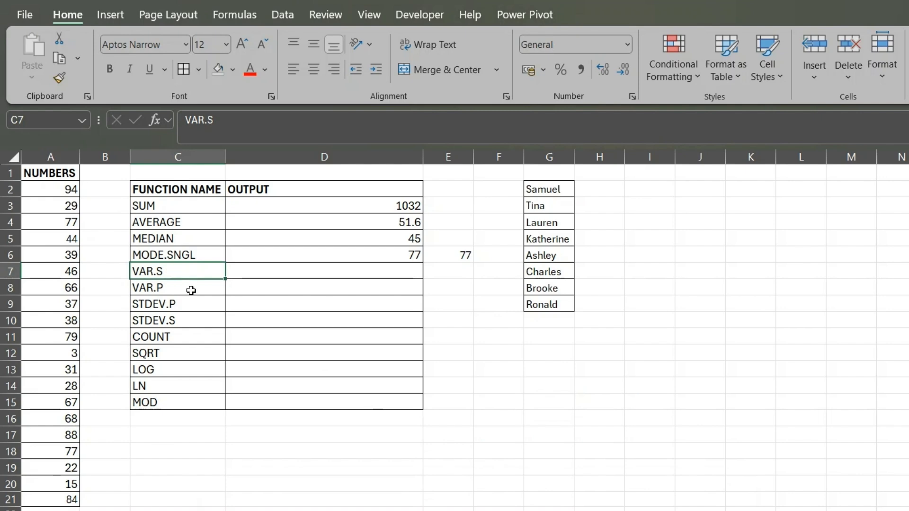
{"action": "left_click", "coordinate": [188, 288]}
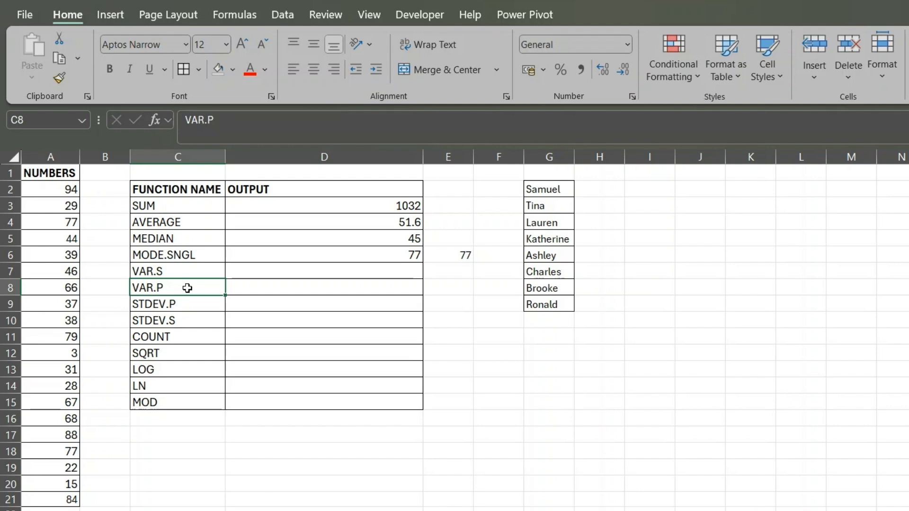
{"action": "left_click", "coordinate": [198, 272]}
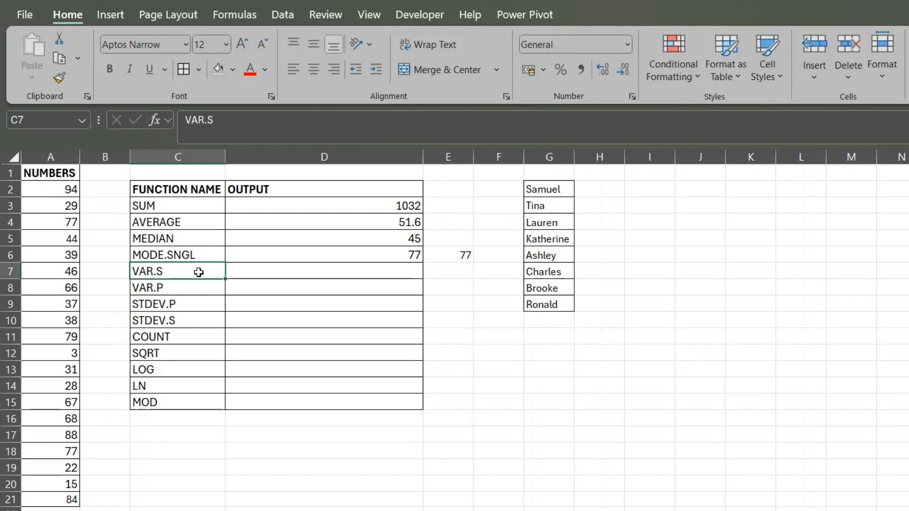
{"action": "left_click", "coordinate": [200, 288]}
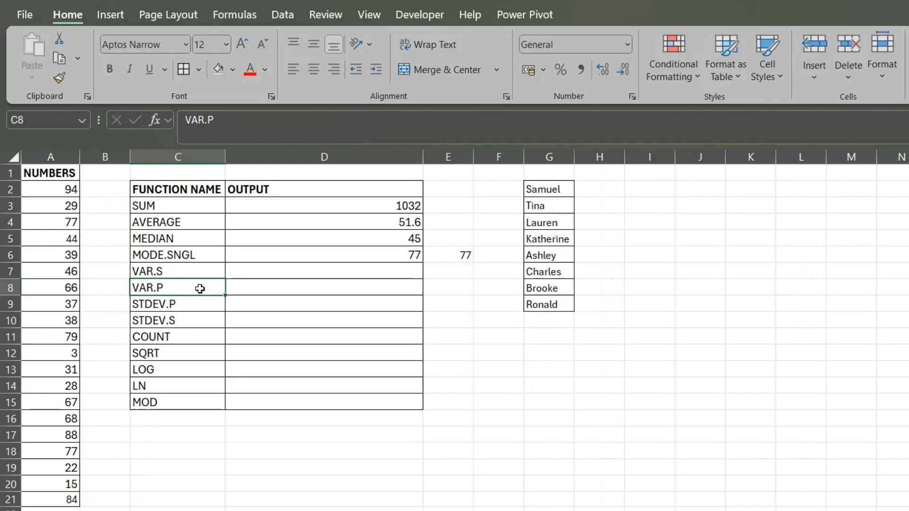
{"action": "left_click", "coordinate": [200, 270]}
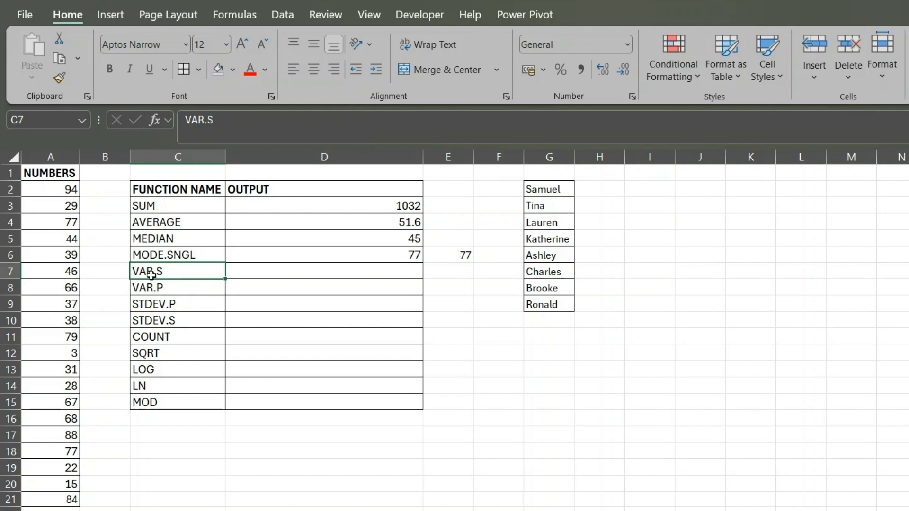
{"action": "left_click", "coordinate": [276, 269]}
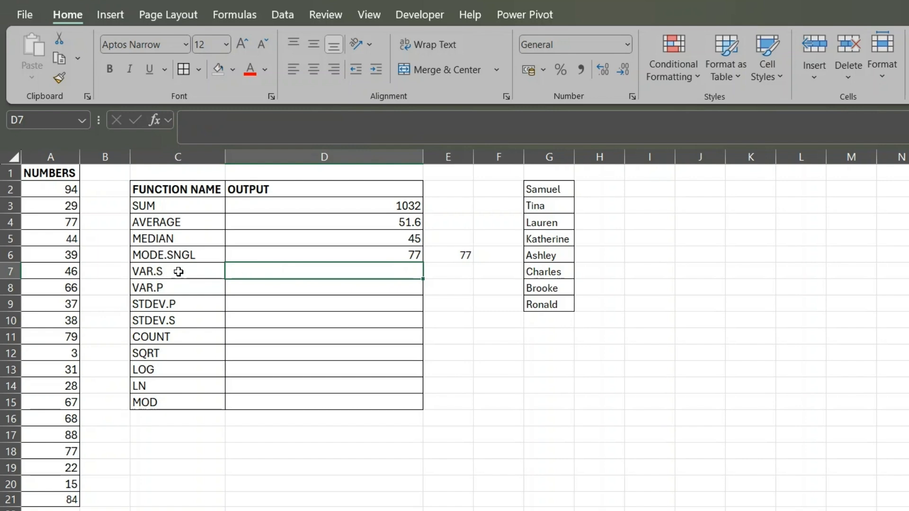
{"action": "left_click", "coordinate": [161, 271]}
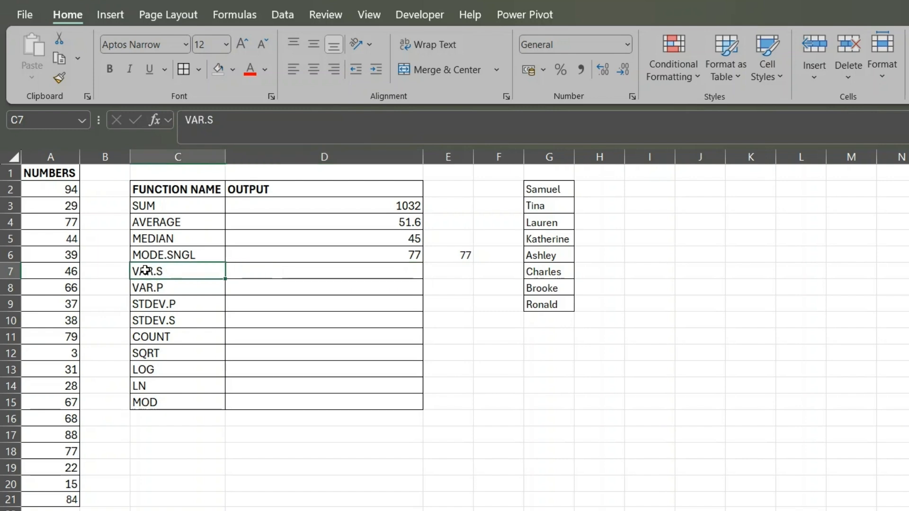
- Calculate the sample variance of the numbers in D7 with =VAR.S(A2:A21) and compare it with the average in row 4
{"action": "left_click", "coordinate": [269, 273]}
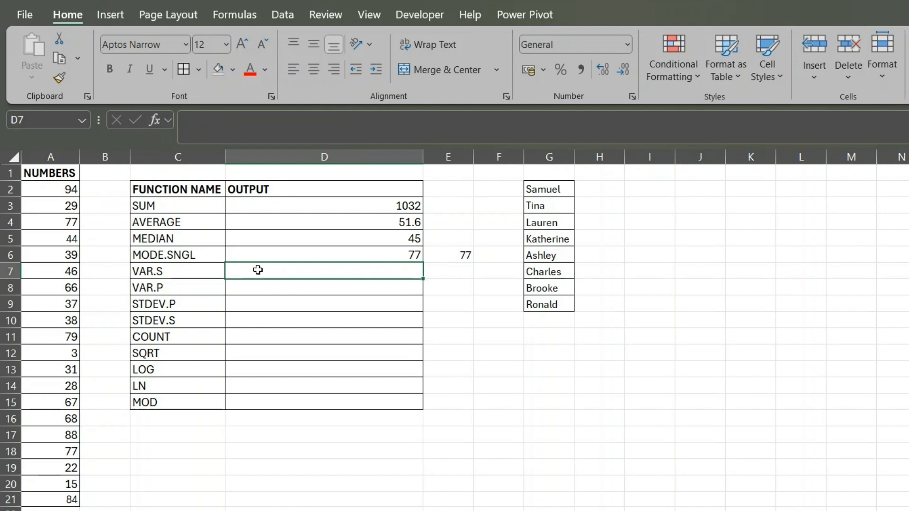
{"action": "type", "text": "=v"}
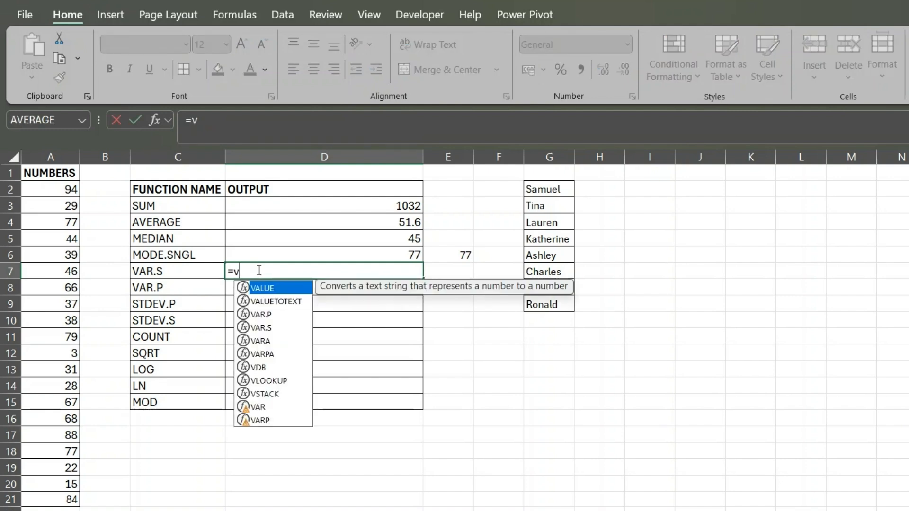
{"action": "key", "text": "BackSpace"}
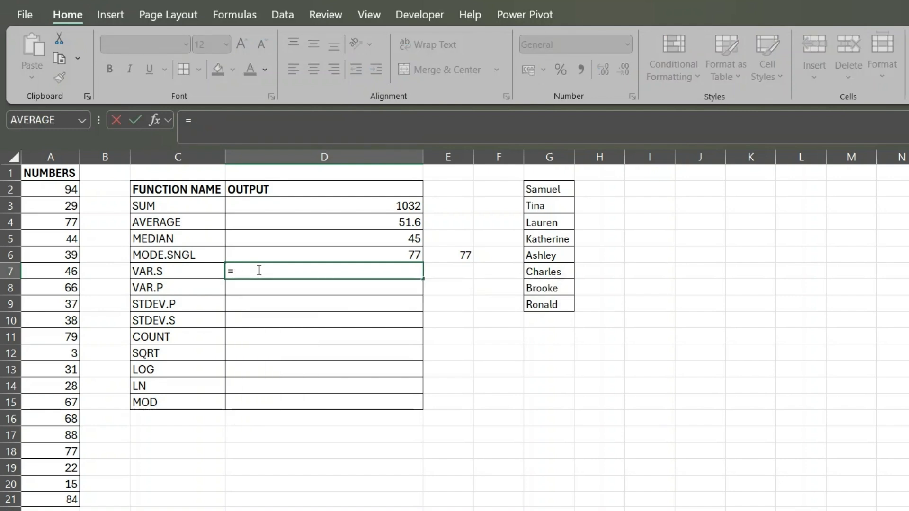
{"action": "type", "text": "VAR"}
{"action": "key", "text": "Down"}
{"action": "key", "text": "Tab"}
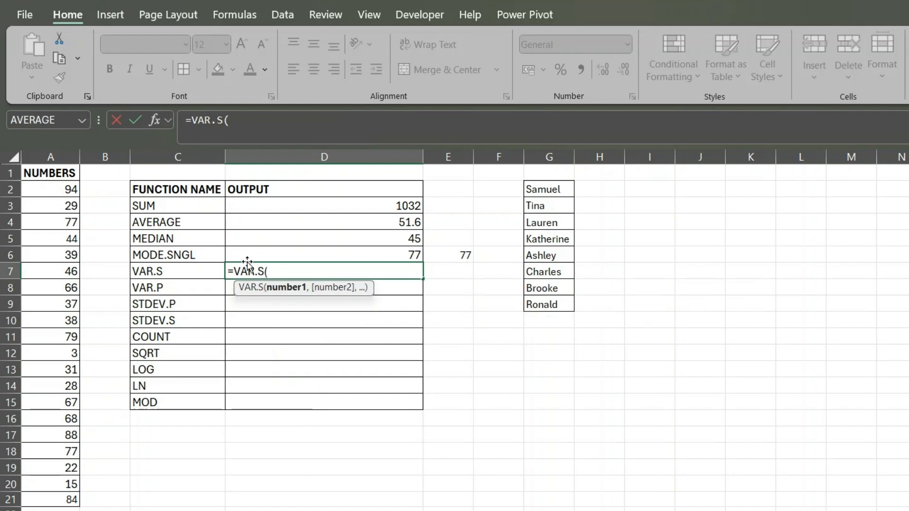
{"action": "left_click_drag", "start_coordinate": [56, 193], "coordinate": [40, 500]}
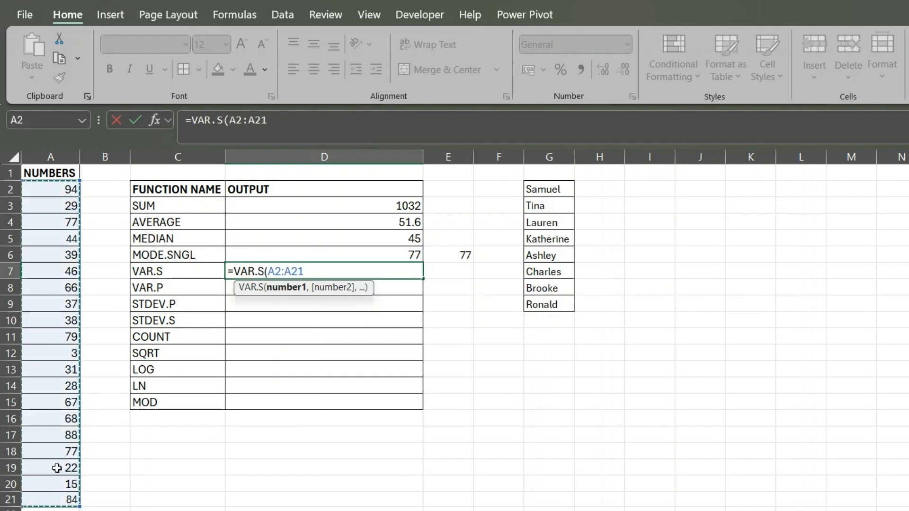
{"action": "type", "text": ")"}
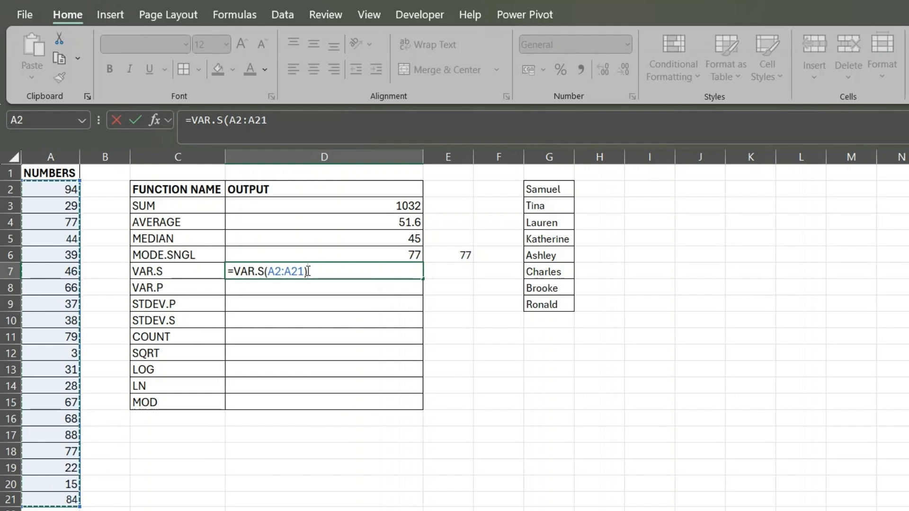
{"action": "key", "text": "Return"}
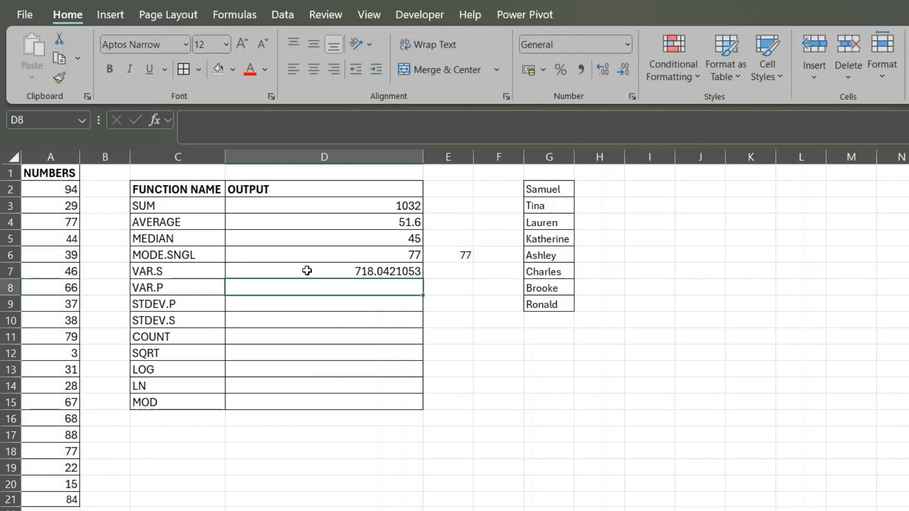
{"action": "left_click", "coordinate": [175, 240]}
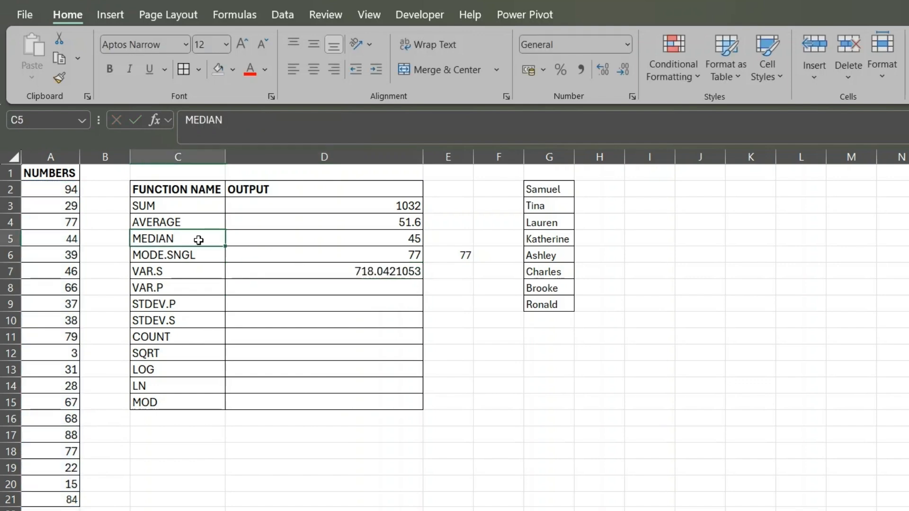
{"action": "left_click_drag", "start_coordinate": [198, 223], "coordinate": [387, 223]}
{"action": "left_click", "coordinate": [346, 273]}
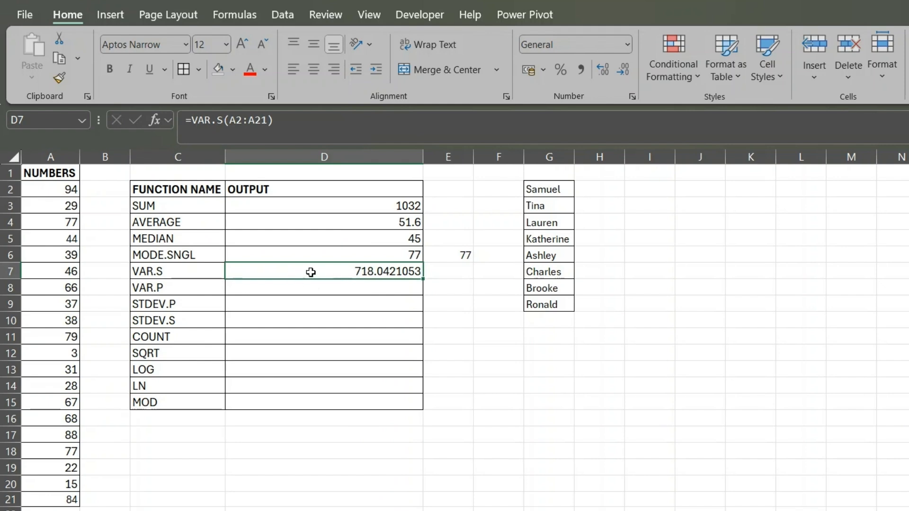
- Calculate the population variance of the numbers in D8 with =VAR.P(A2:A21) and compare it with the sample variance in D7
{"action": "left_click", "coordinate": [312, 290]}
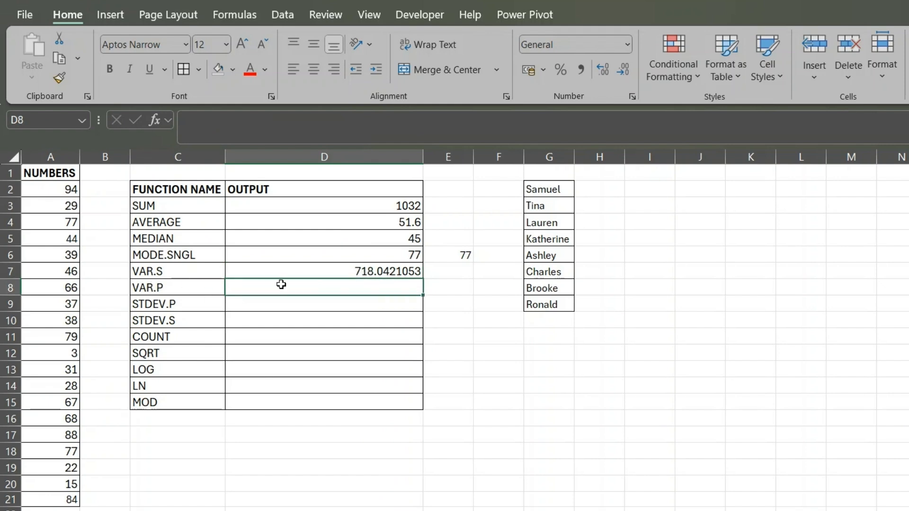
{"action": "type", "text": "=VAR"}
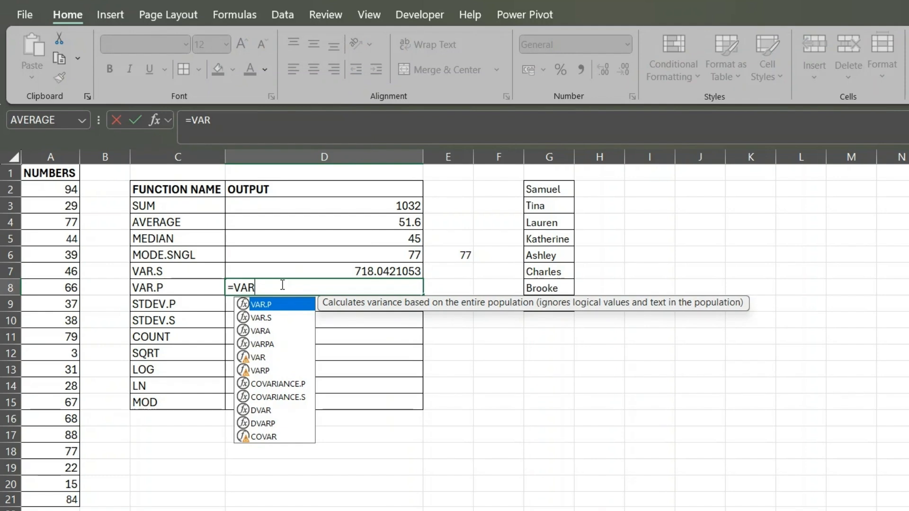
{"action": "key", "text": "Down"}
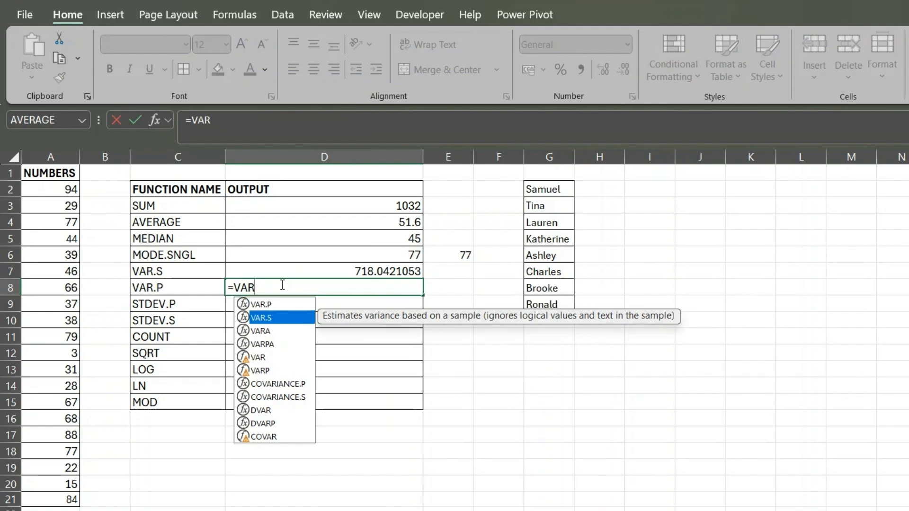
{"action": "key", "text": "Up"}
{"action": "key", "text": "Tab"}
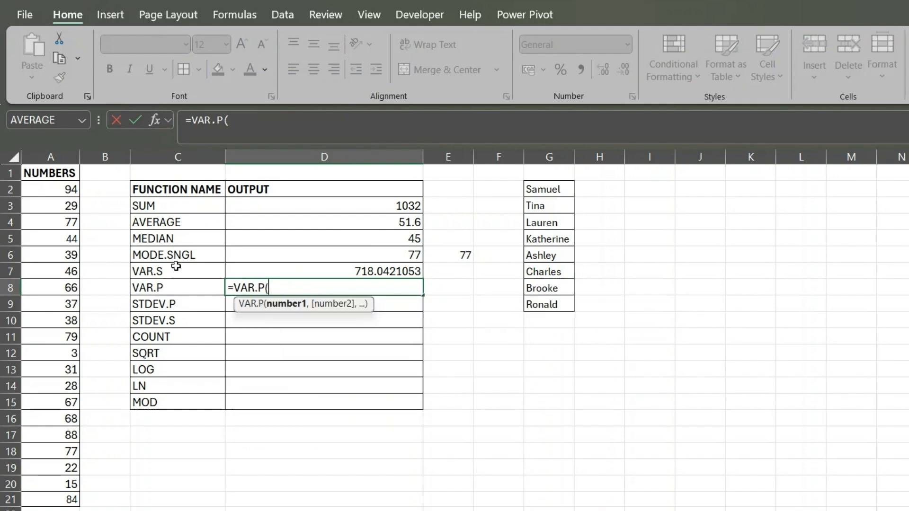
{"action": "left_click_drag", "start_coordinate": [51, 189], "coordinate": [45, 498]}
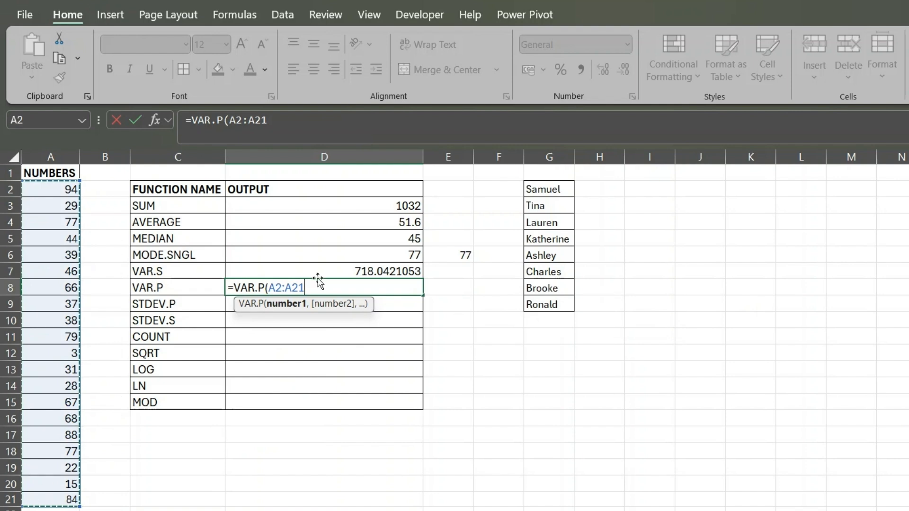
{"action": "type", "text": ")"}
{"action": "key", "text": "Return"}
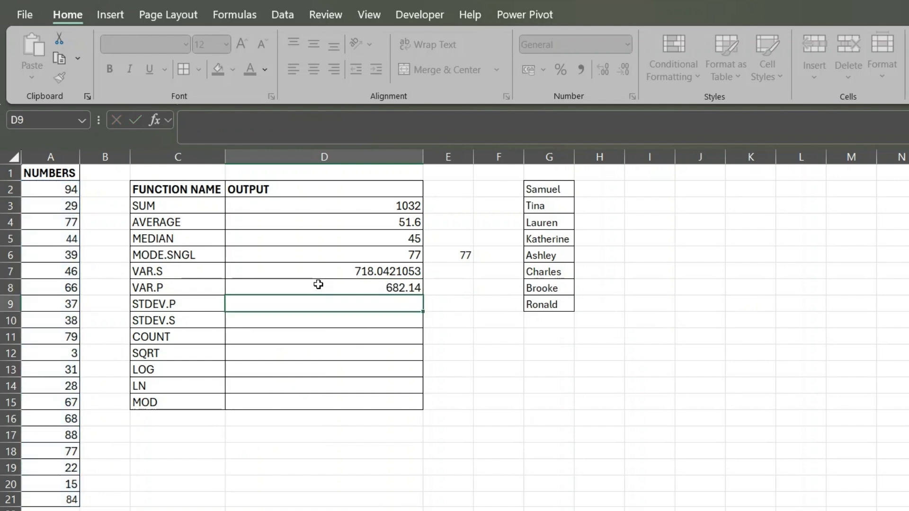
{"action": "left_click", "coordinate": [330, 273]}
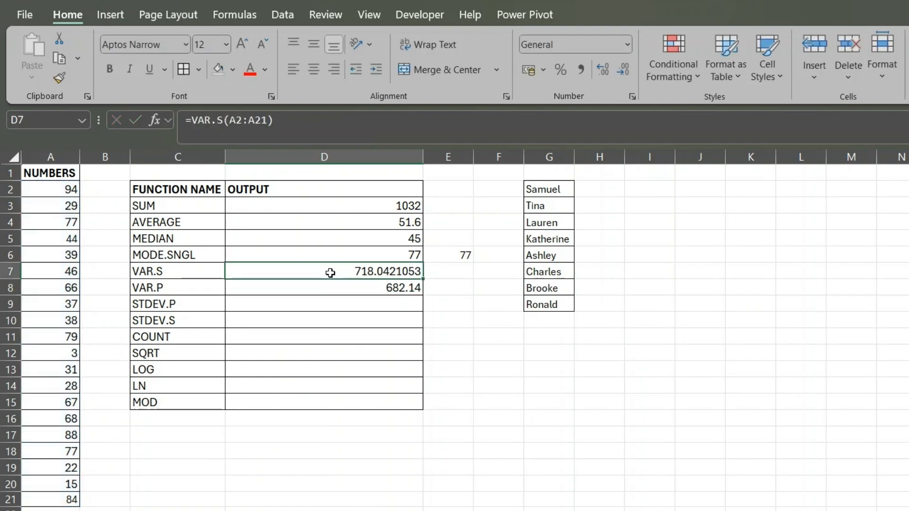
{"action": "left_click", "coordinate": [318, 287]}
{"action": "left_click", "coordinate": [308, 275]}
{"action": "left_click", "coordinate": [303, 286]}
- Calculate the population standard deviation of the numbers in D9 with =STDEV.P(A2:A21)
{"action": "left_click", "coordinate": [259, 308]}
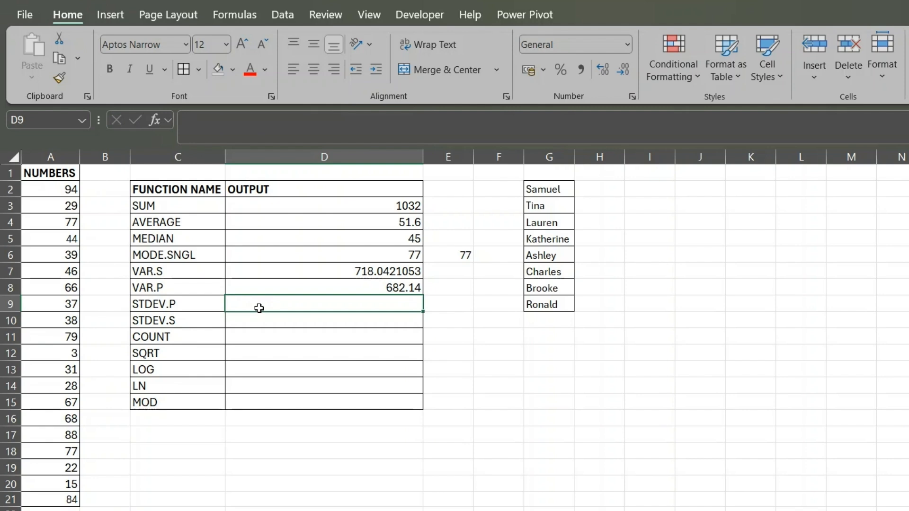
{"action": "type", "text": "="}
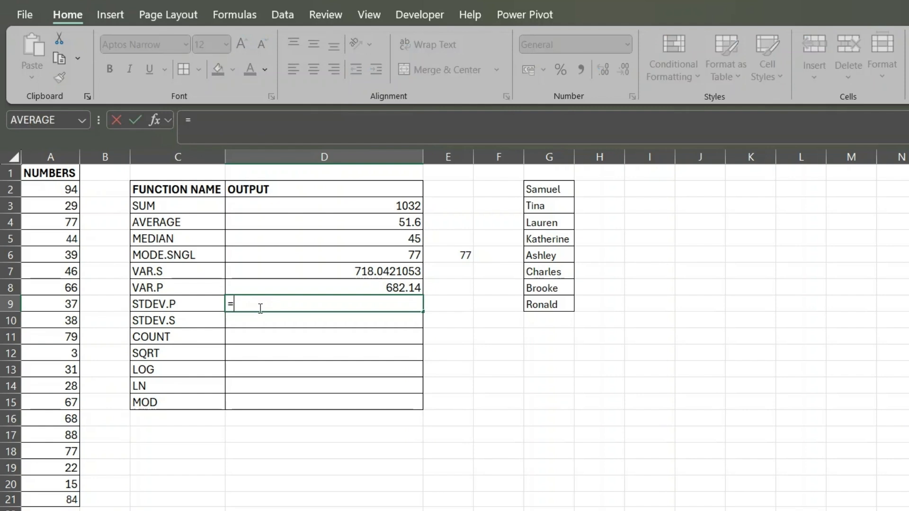
{"action": "type", "text": "STD"}
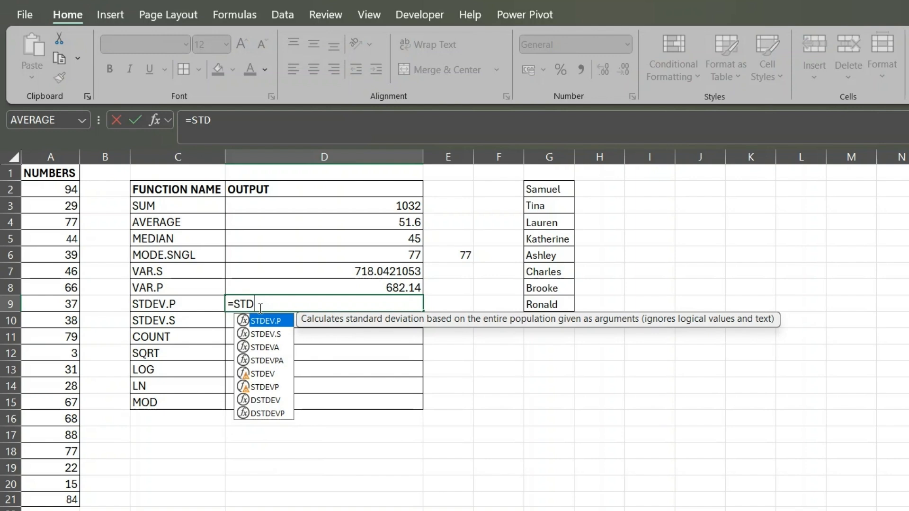
{"action": "key", "text": "Tab"}
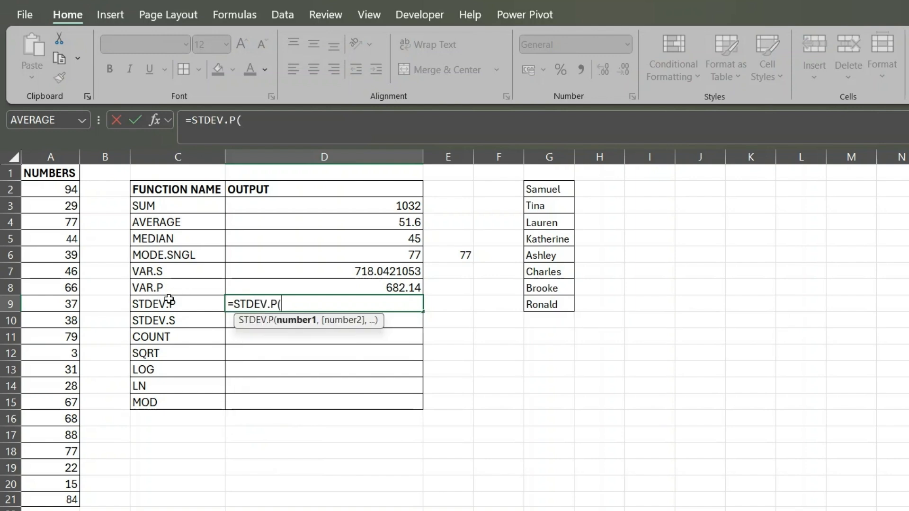
{"action": "left_click_drag", "start_coordinate": [58, 185], "coordinate": [45, 498]}
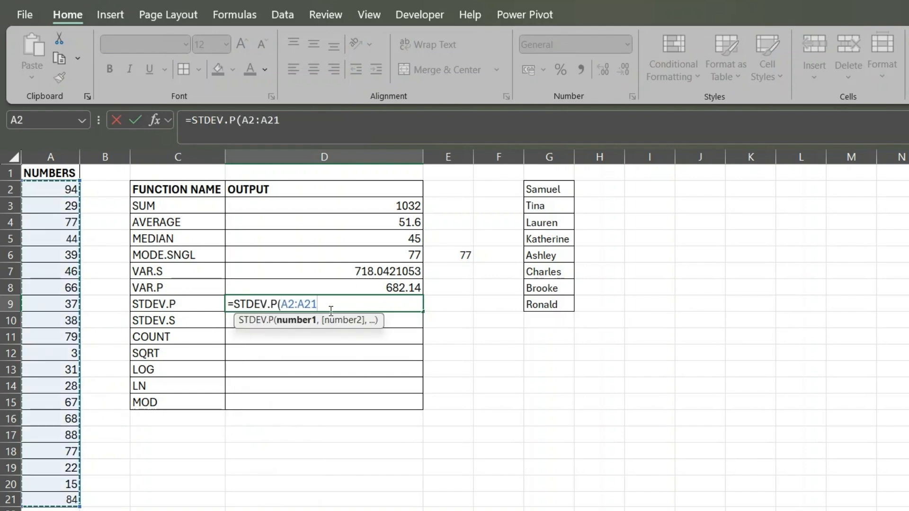
{"action": "key", "text": "Return"}
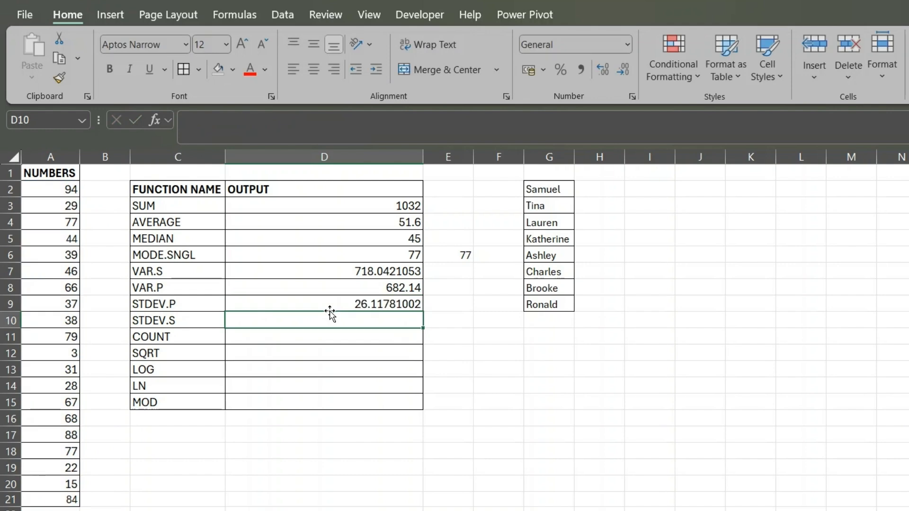
{"action": "left_click", "coordinate": [350, 304]}
- Calculate the sample standard deviation in D10 with =STDEV.S(A2:A21) and compare the two deviations with the variances in D7:D8
{"action": "left_click", "coordinate": [364, 321]}
{"action": "type", "text": "=ST"}
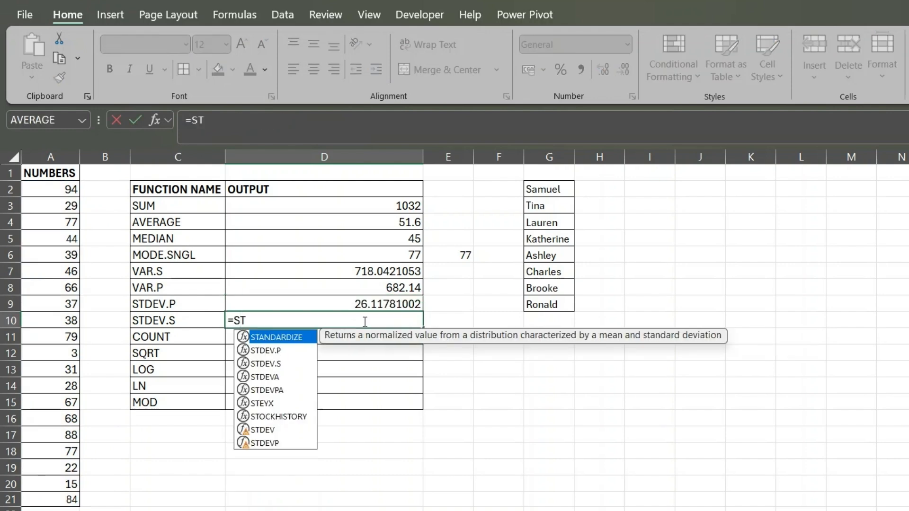
{"action": "key", "text": "Down"}
{"action": "key", "text": "Down"}
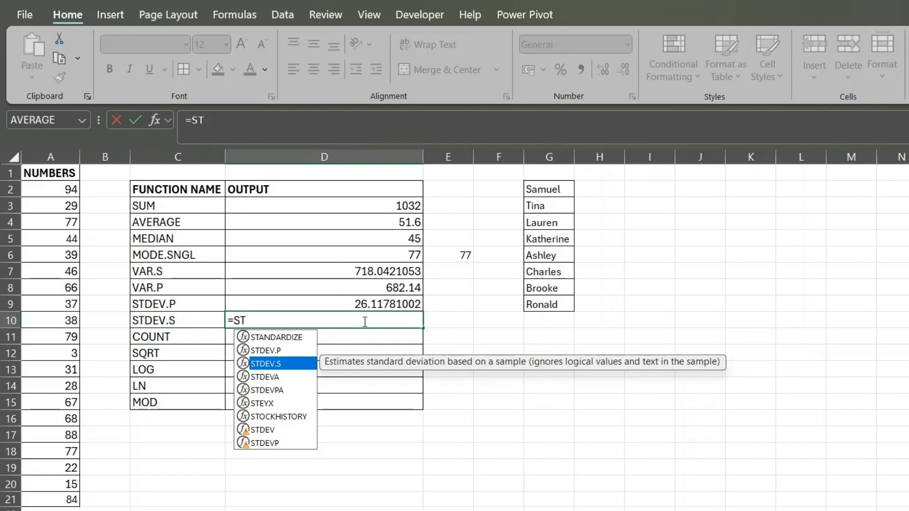
{"action": "key", "text": "Tab"}
{"action": "left_click_drag", "start_coordinate": [63, 184], "coordinate": [73, 498]}
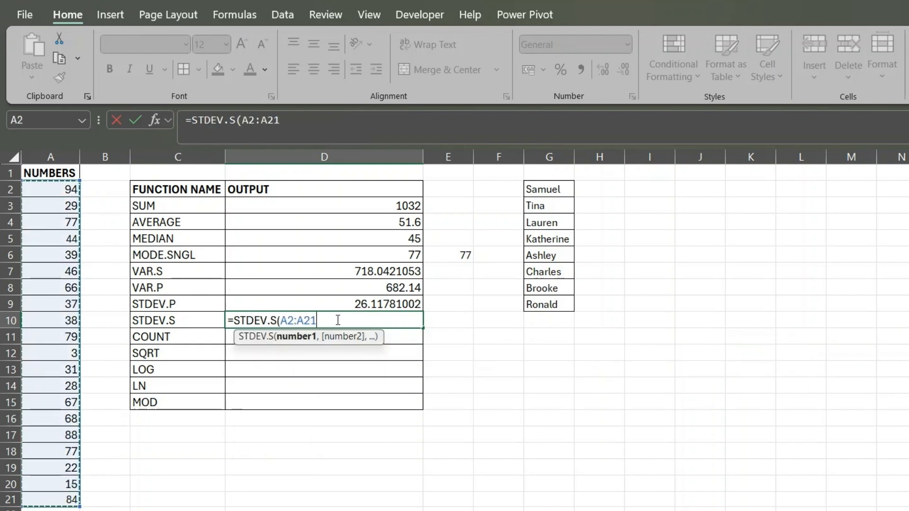
{"action": "type", "text": ")"}
{"action": "key", "text": "Return"}
{"action": "left_click_drag", "start_coordinate": [355, 303], "coordinate": [356, 321]}
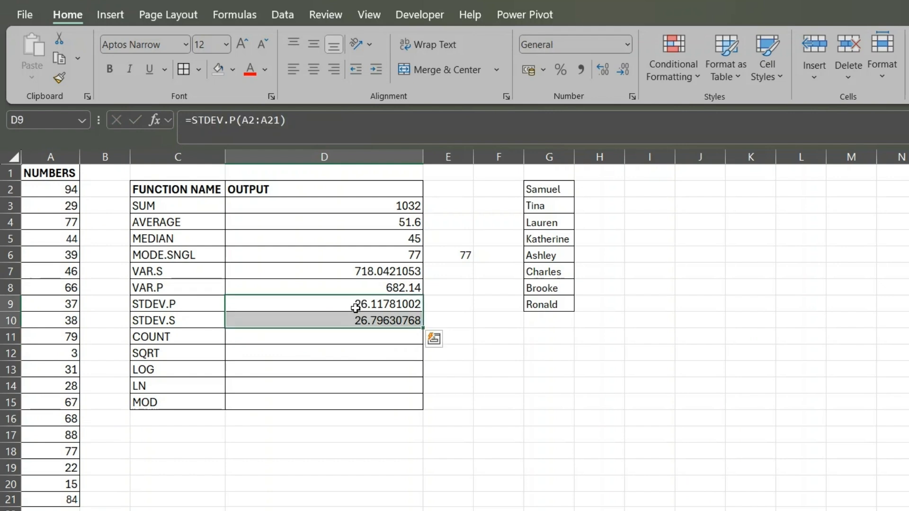
{"action": "left_click_drag", "start_coordinate": [364, 267], "coordinate": [373, 289]}
{"action": "left_click", "coordinate": [391, 326]}
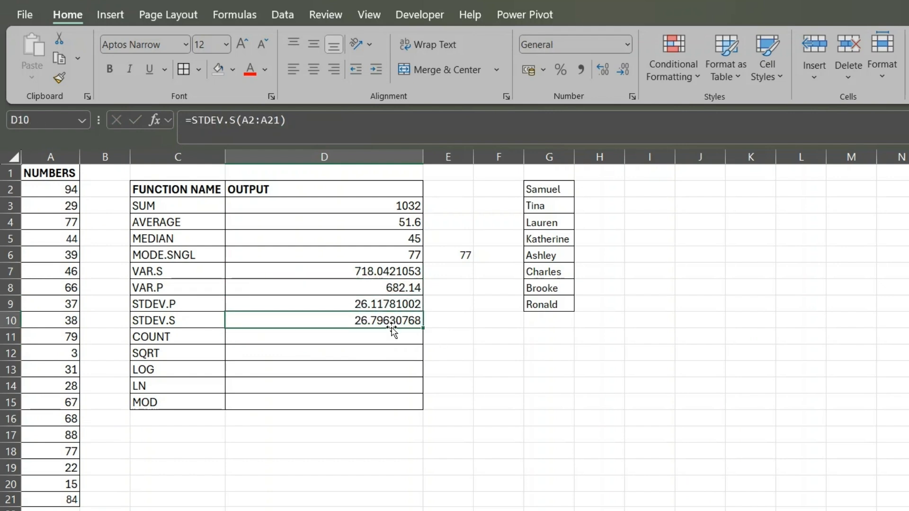
- Take the square root of the population variance in E8, beside the VAR.P output, with =SQRT(D8)
{"action": "left_click", "coordinate": [365, 337]}
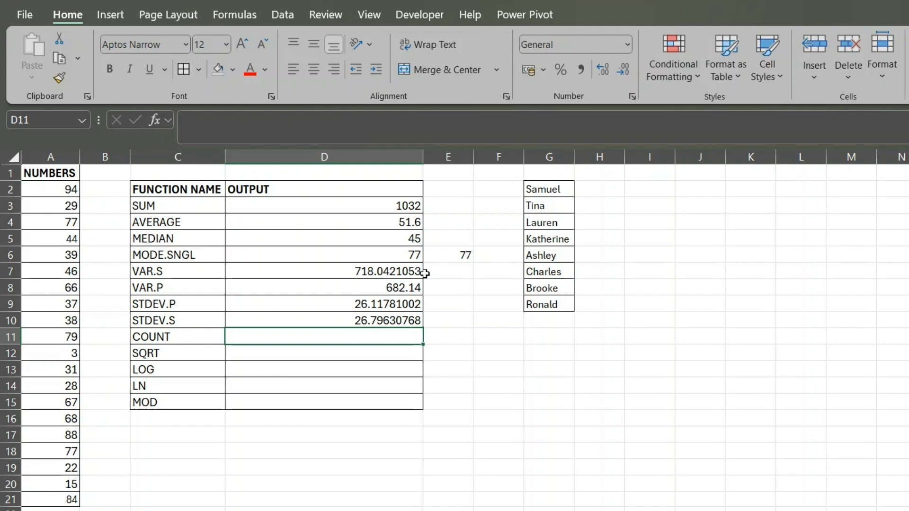
{"action": "left_click", "coordinate": [459, 286]}
{"action": "type", "text": "="}
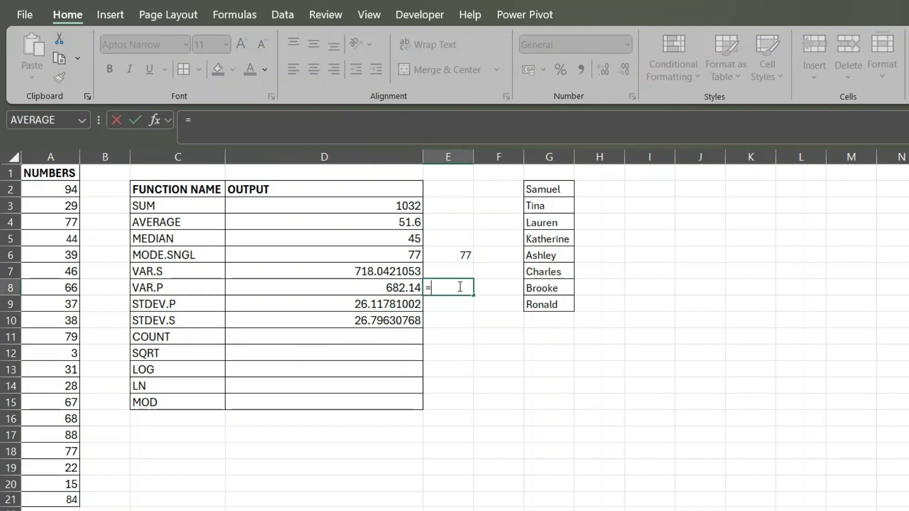
{"action": "type", "text": "SQ"}
{"action": "key", "text": "Tab"}
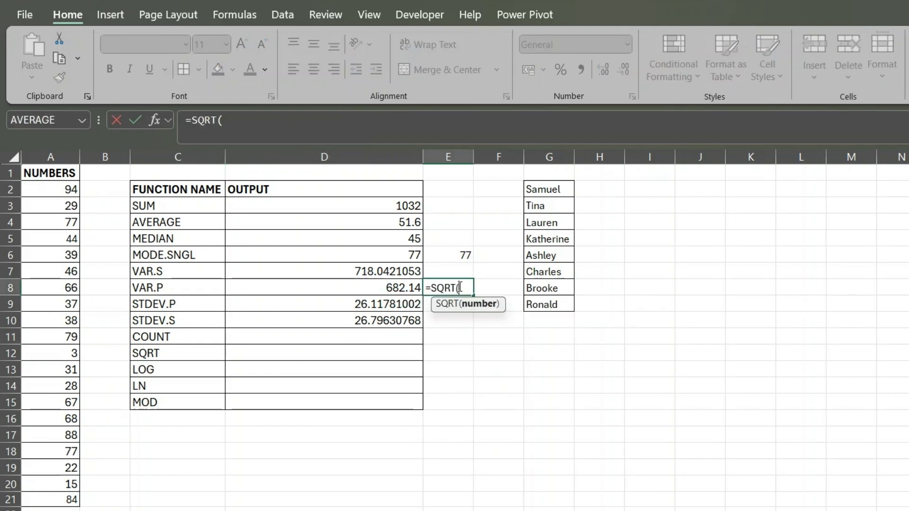
{"action": "left_click", "coordinate": [384, 288]}
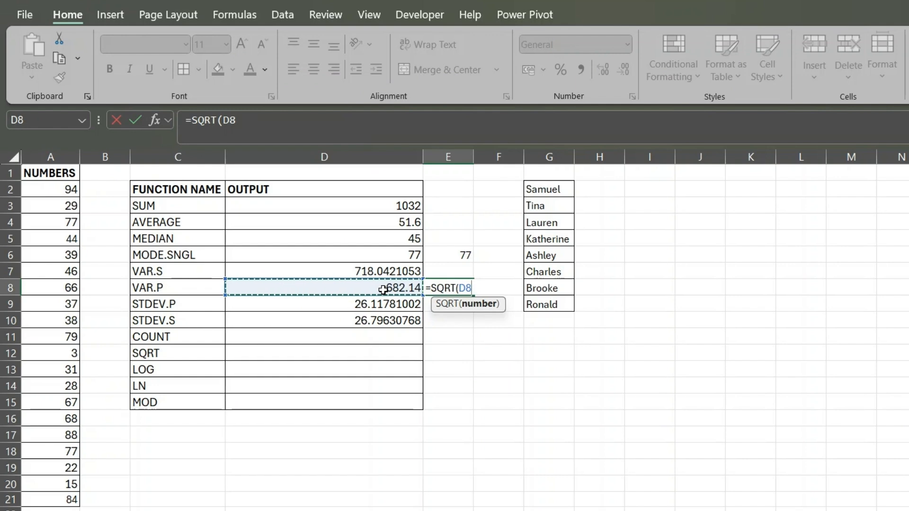
{"action": "type", "text": ")"}
{"action": "key", "text": "Return"}
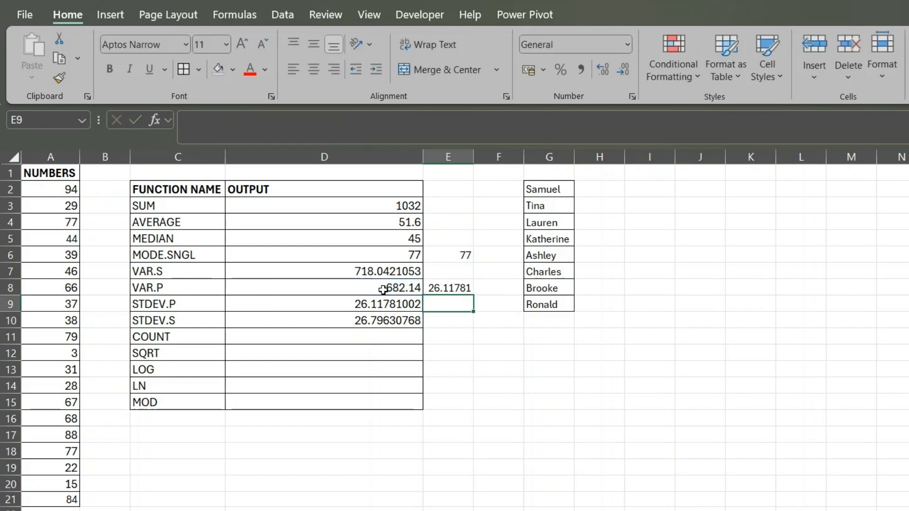
{"action": "left_click", "coordinate": [456, 288]}
- Take the square root of the sample variance in E7 with =SQRT(D7) and compare E7:E8 with the standard deviations in D9:D10
{"action": "left_click", "coordinate": [444, 268]}
{"action": "type", "text": "=SQ"}
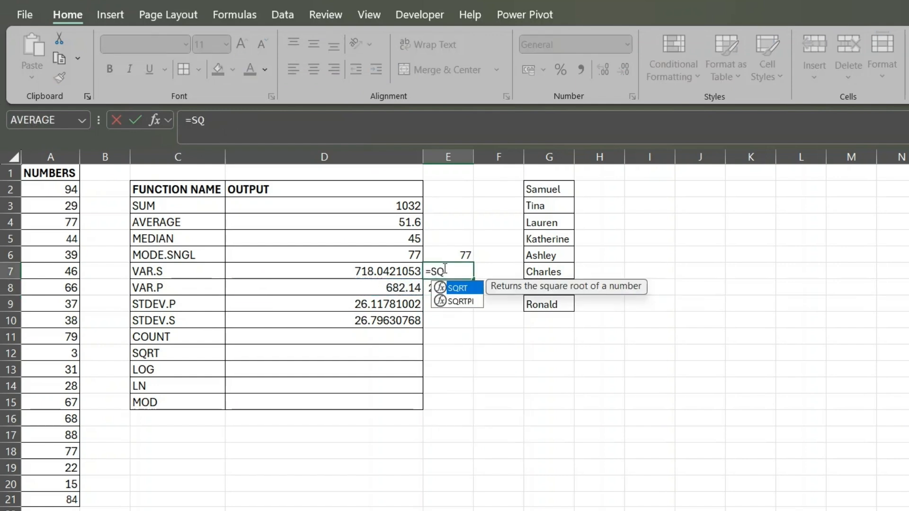
{"action": "type", "text": "RT"}
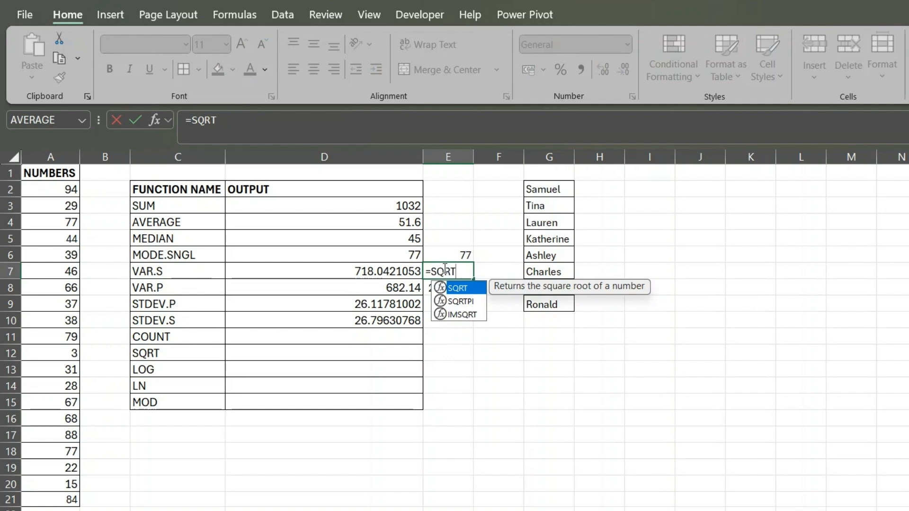
{"action": "type", "text": "("}
{"action": "left_click", "coordinate": [398, 272]}
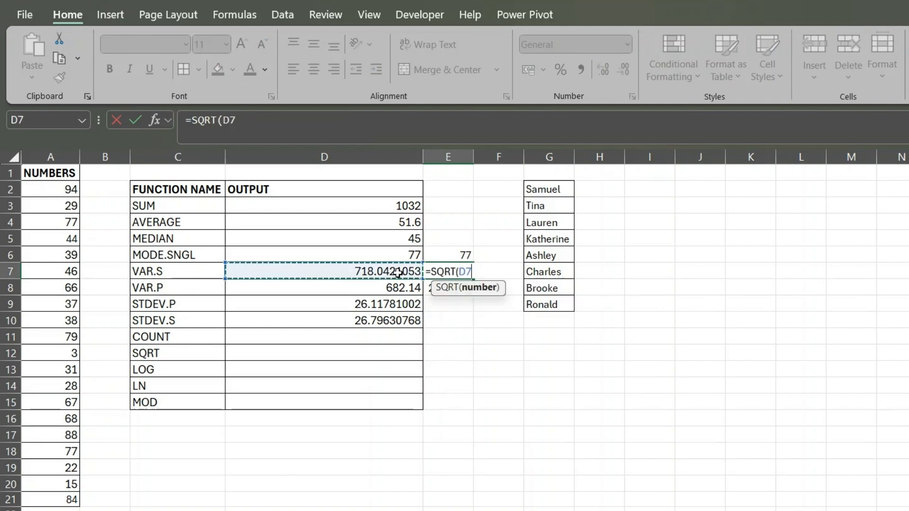
{"action": "type", "text": ")"}
{"action": "key", "text": "Return"}
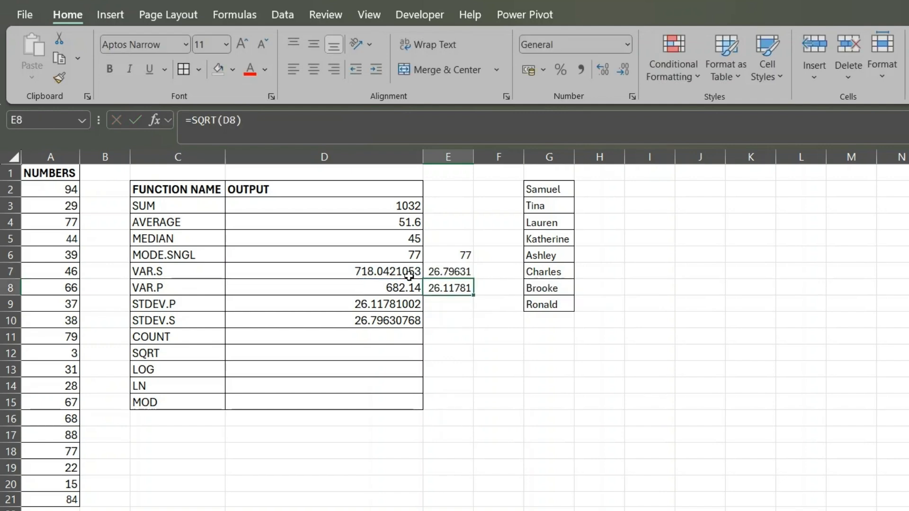
{"action": "left_click_drag", "start_coordinate": [408, 305], "coordinate": [414, 321]}
{"action": "left_click_drag", "start_coordinate": [466, 265], "coordinate": [468, 281]}
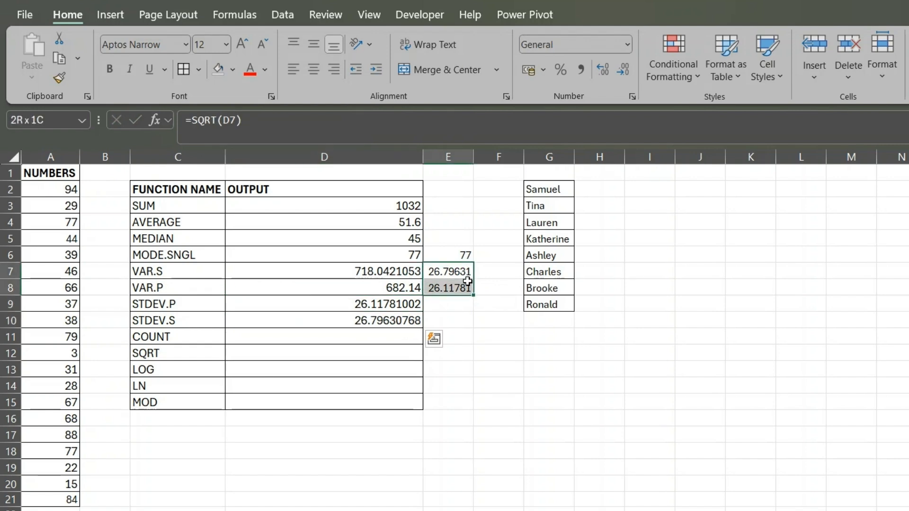
{"action": "left_click_drag", "start_coordinate": [407, 307], "coordinate": [408, 321]}
{"action": "left_click_drag", "start_coordinate": [450, 274], "coordinate": [445, 290]}
{"action": "left_click_drag", "start_coordinate": [398, 309], "coordinate": [395, 322]}
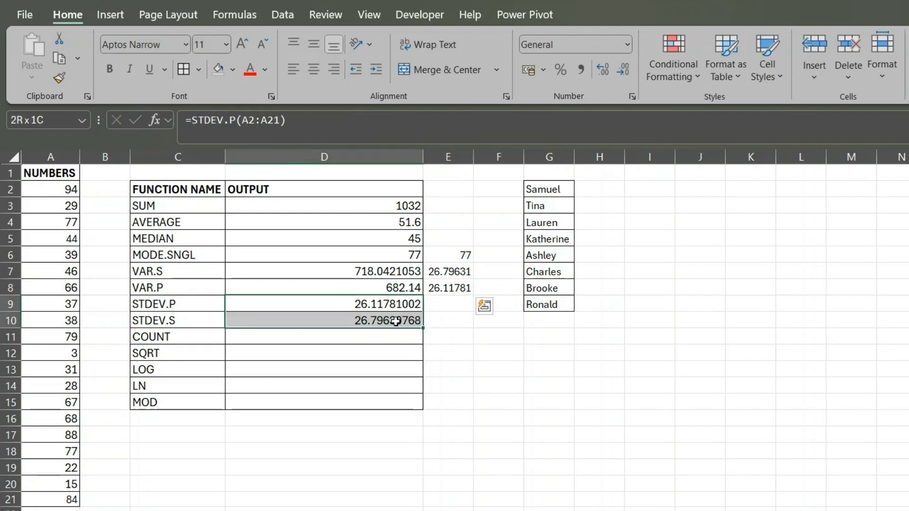
- Count the numbers in D11 with =COUNT(A2:A21) and check the output against the source values in column A
{"action": "left_click", "coordinate": [366, 337]}
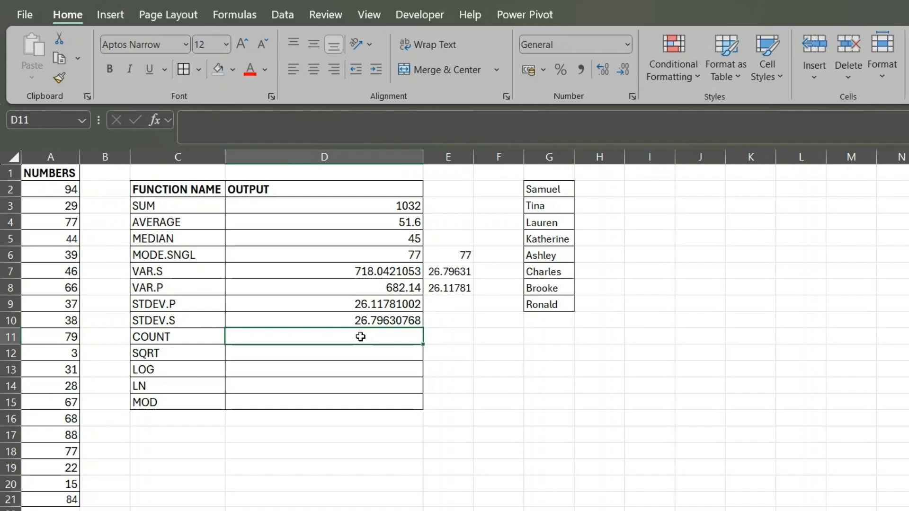
{"action": "left_click", "coordinate": [207, 339]}
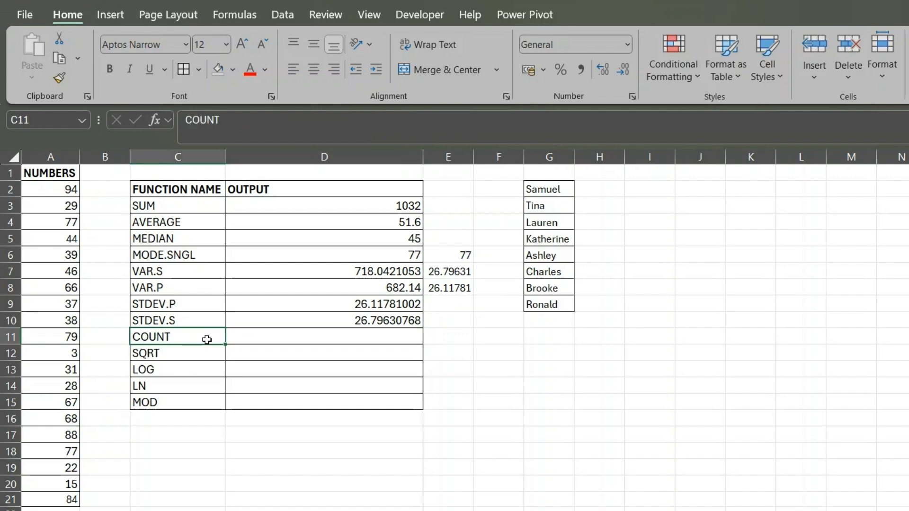
{"action": "left_click", "coordinate": [293, 337]}
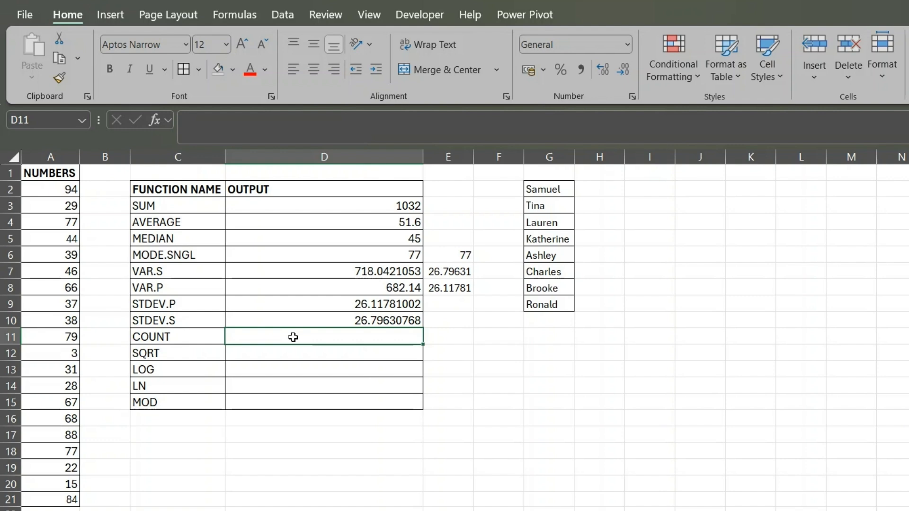
{"action": "type", "text": "="}
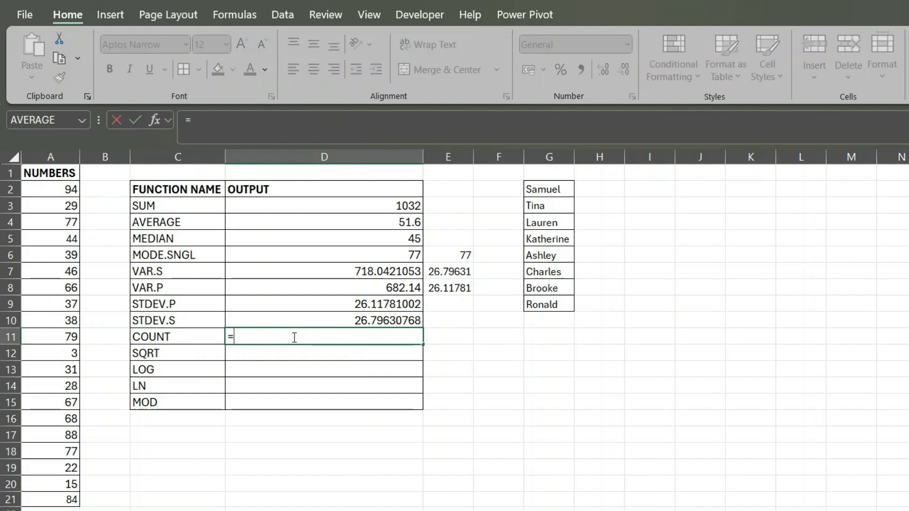
{"action": "type", "text": "COU"}
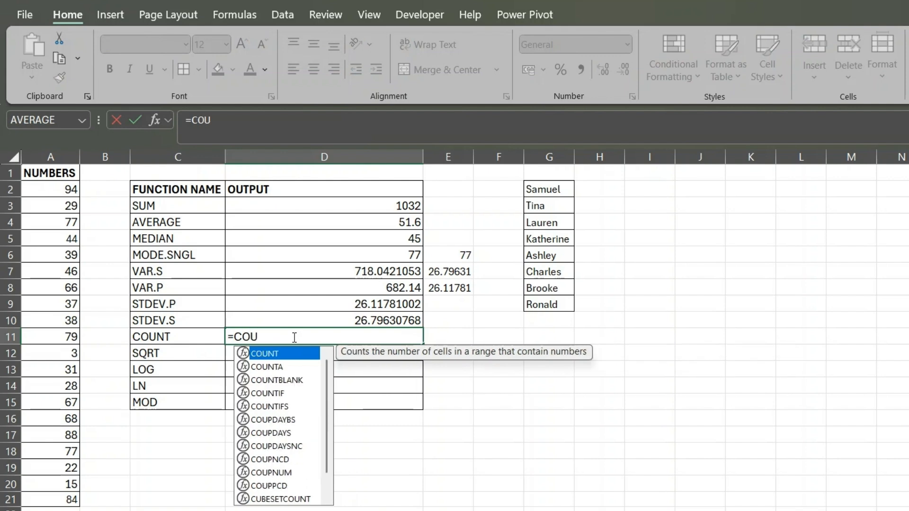
{"action": "key", "text": "Tab"}
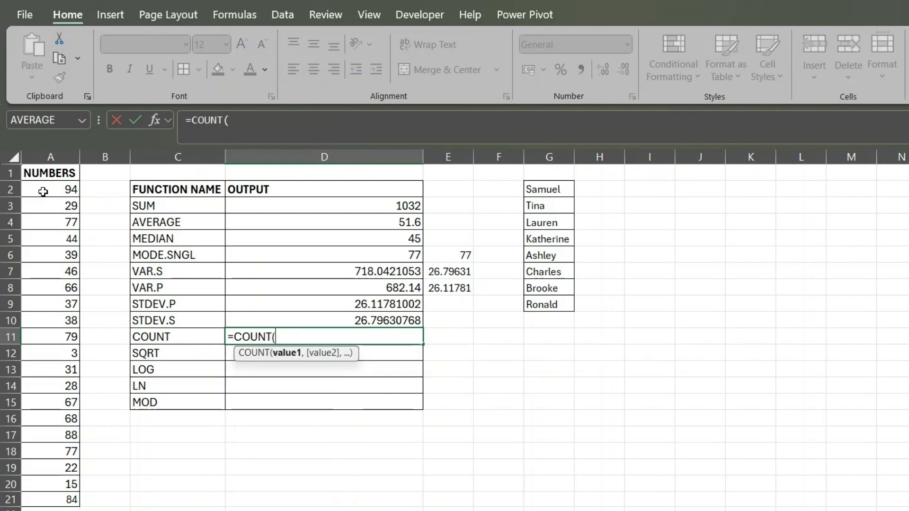
{"action": "left_click_drag", "start_coordinate": [42, 192], "coordinate": [55, 502]}
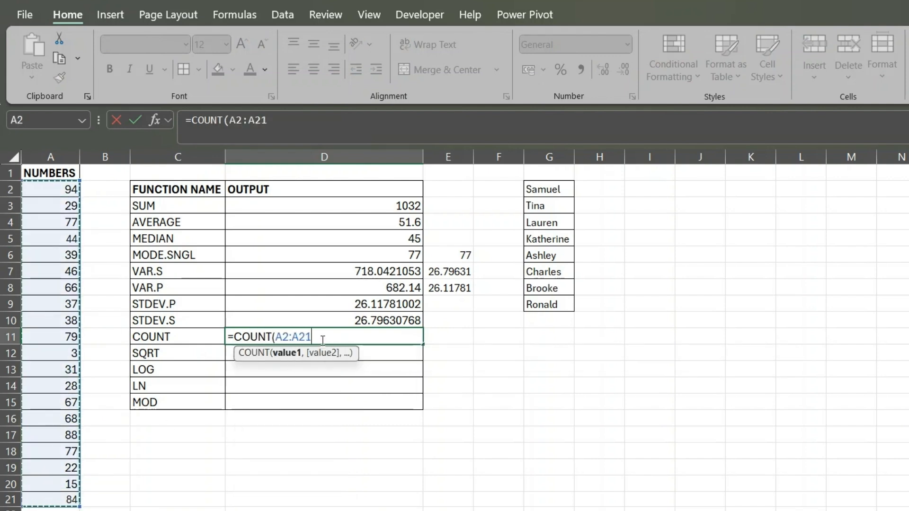
{"action": "key", "text": "Return"}
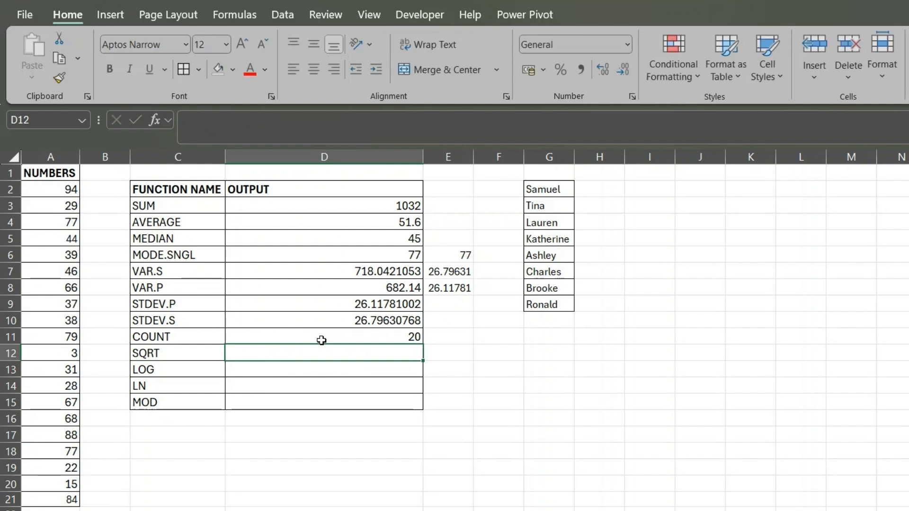
{"action": "left_click", "coordinate": [398, 338]}
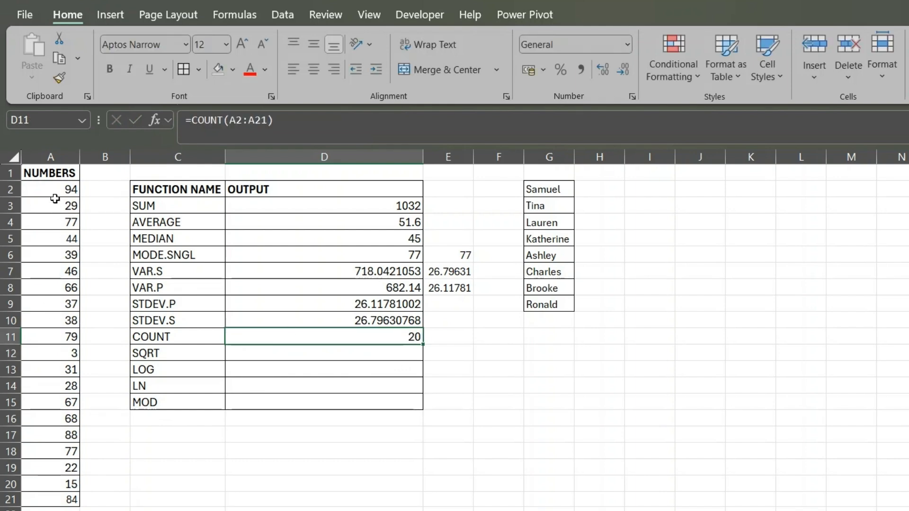
{"action": "left_click_drag", "start_coordinate": [52, 198], "coordinate": [52, 502]}
{"action": "left_click", "coordinate": [402, 338]}
{"action": "left_click_drag", "start_coordinate": [69, 192], "coordinate": [67, 496]}
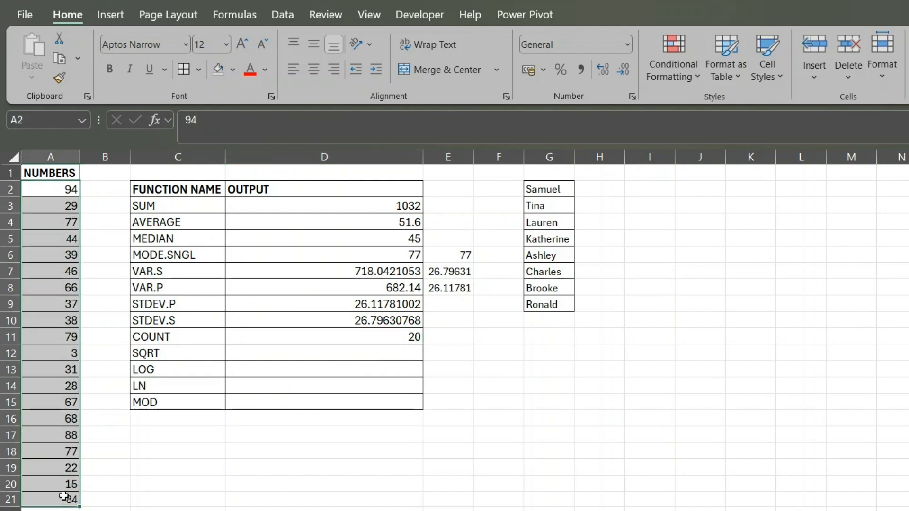
{"action": "left_click", "coordinate": [328, 337]}
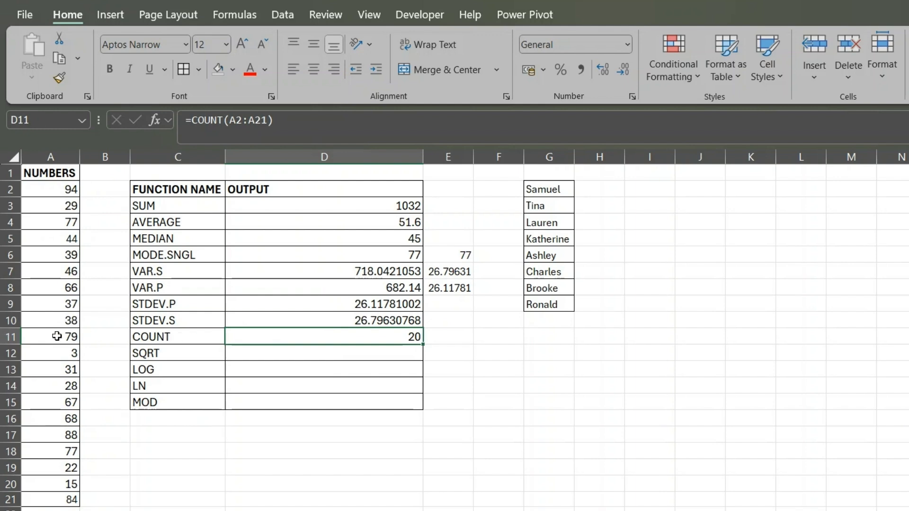
- Examine the text entries in G2:G9 one by one as a non-numeric list for counting
{"action": "left_click", "coordinate": [545, 190]}
{"action": "left_click", "coordinate": [548, 204]}
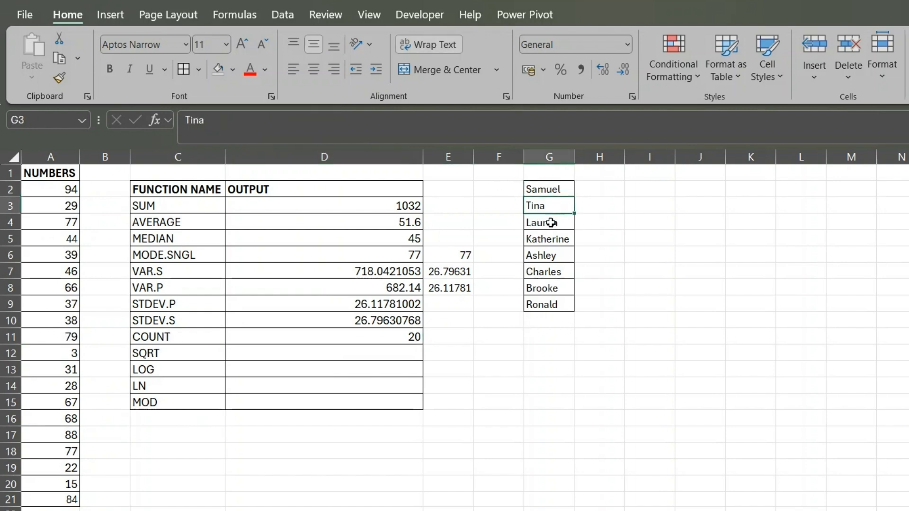
{"action": "left_click", "coordinate": [549, 222]}
{"action": "left_click", "coordinate": [549, 239]}
{"action": "left_click", "coordinate": [549, 256]}
{"action": "left_click", "coordinate": [545, 272]}
{"action": "left_click", "coordinate": [544, 289]}
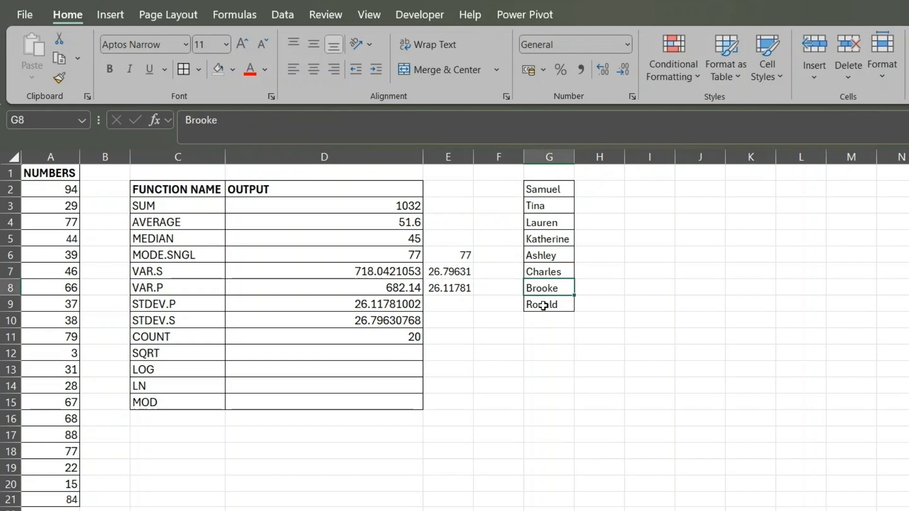
{"action": "left_click", "coordinate": [544, 306]}
- Apply COUNT to the list of names by entering =COUNT(G2:G9) in G10, directly below the list
{"action": "left_click", "coordinate": [547, 321]}
{"action": "type", "text": "="}
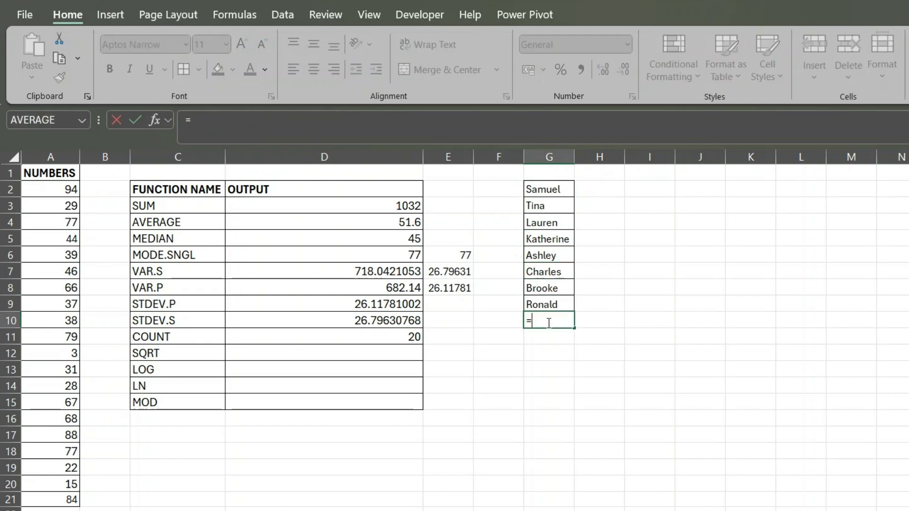
{"action": "type", "text": "COUNT("}
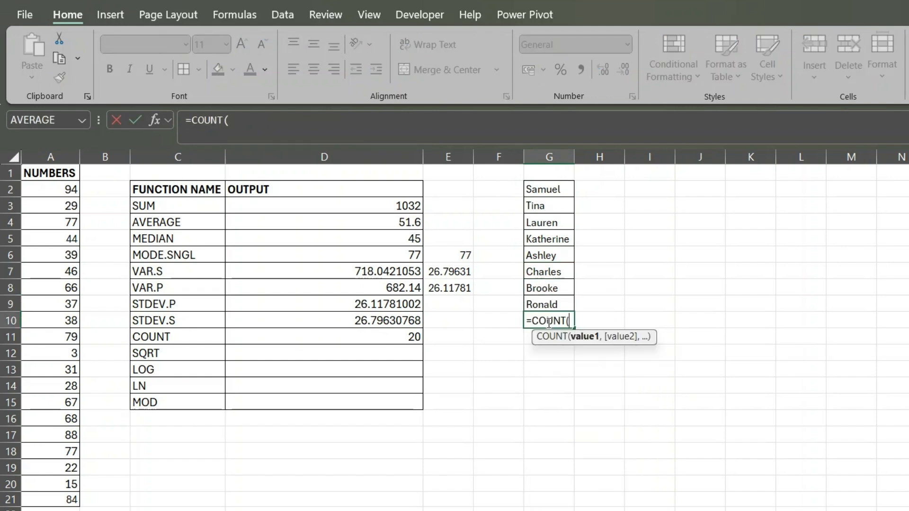
{"action": "left_click_drag", "start_coordinate": [548, 188], "coordinate": [560, 299]}
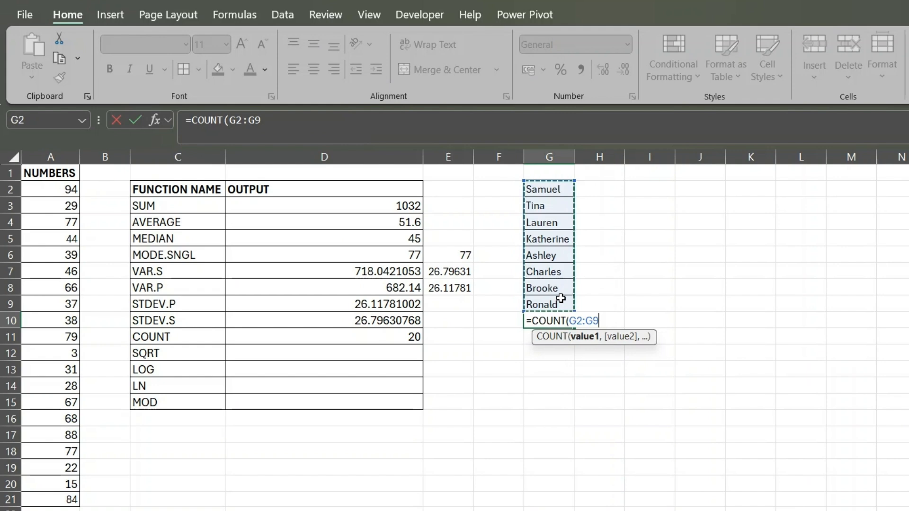
{"action": "type", "text": ")"}
{"action": "key", "text": "Return"}
{"action": "left_click", "coordinate": [566, 320]}
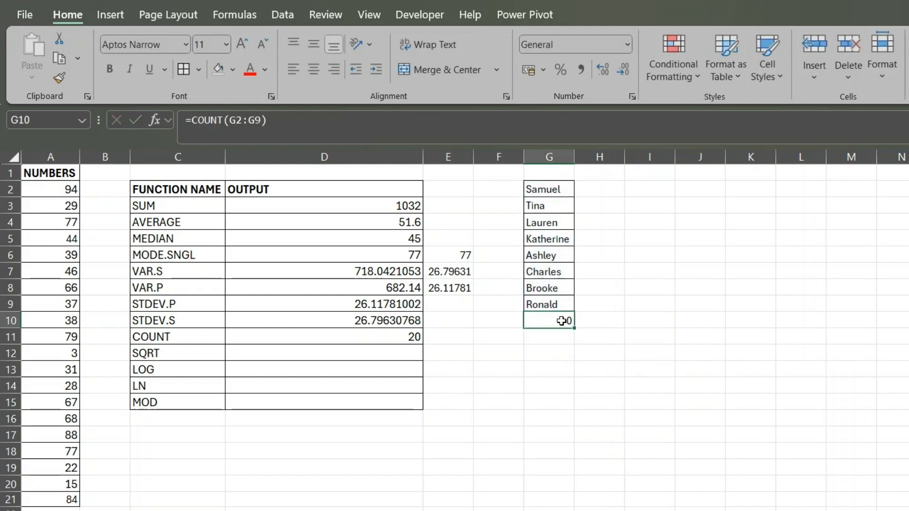
{"action": "left_click_drag", "start_coordinate": [560, 302], "coordinate": [553, 272]}
- Count the non-empty text cells in G11 with =COUNTA(G2:G9)
{"action": "left_click", "coordinate": [550, 335]}
{"action": "type", "text": "=C"}
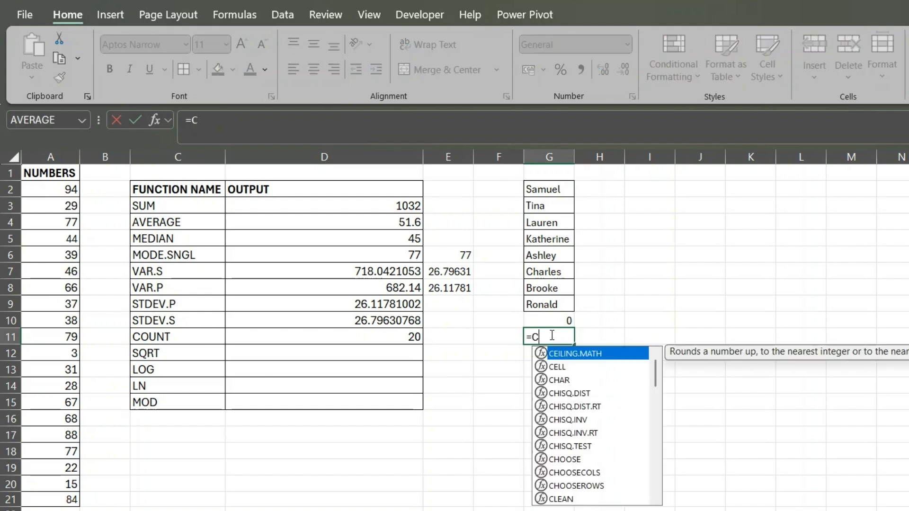
{"action": "type", "text": "OUNTA("}
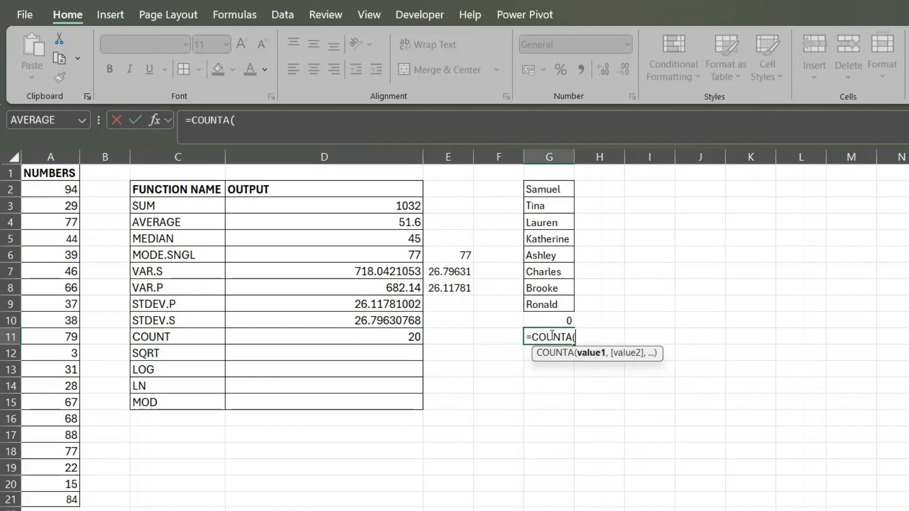
{"action": "left_click_drag", "start_coordinate": [560, 196], "coordinate": [545, 306]}
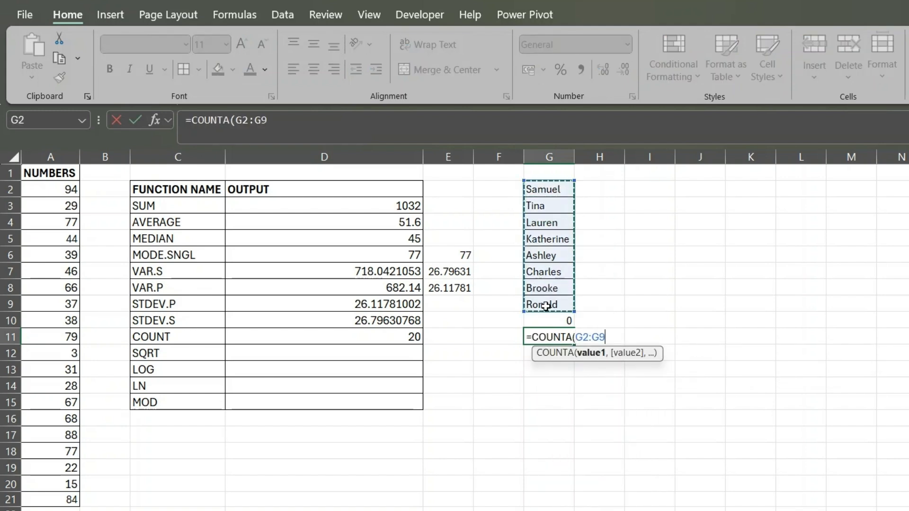
{"action": "type", "text": ")"}
{"action": "key", "text": "Return"}
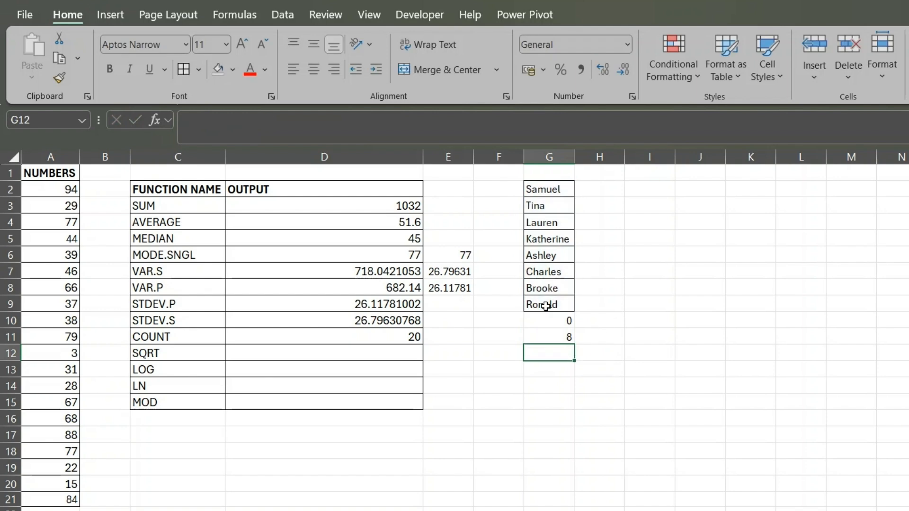
- Compare the COUNT and COUNTA results in G10:G11 with the names in G2:G9 and the numeric count in D11
{"action": "left_click", "coordinate": [546, 335]}
{"action": "left_click", "coordinate": [552, 317]}
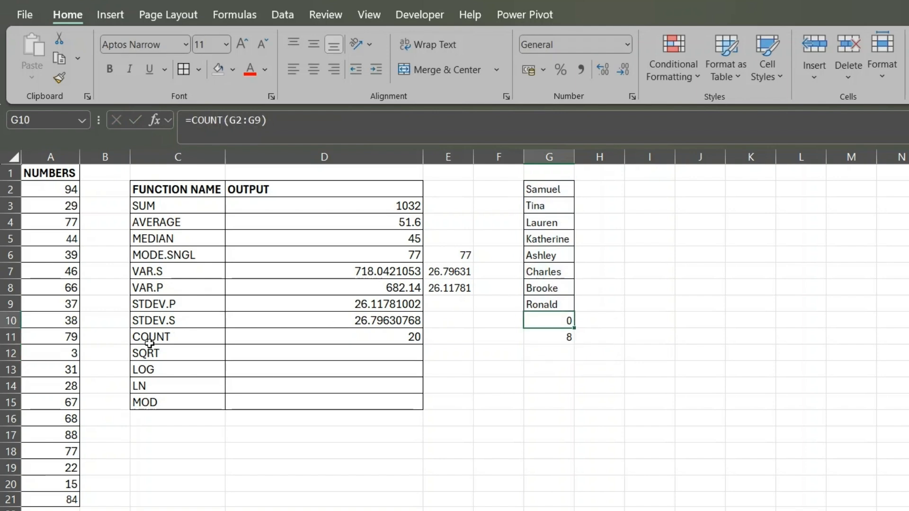
{"action": "left_click", "coordinate": [328, 337]}
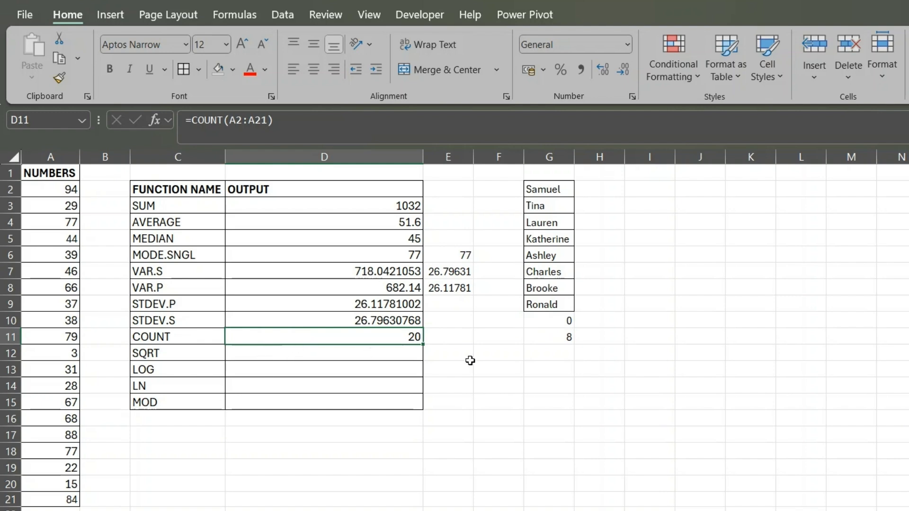
{"action": "left_click_drag", "start_coordinate": [547, 320], "coordinate": [553, 337]}
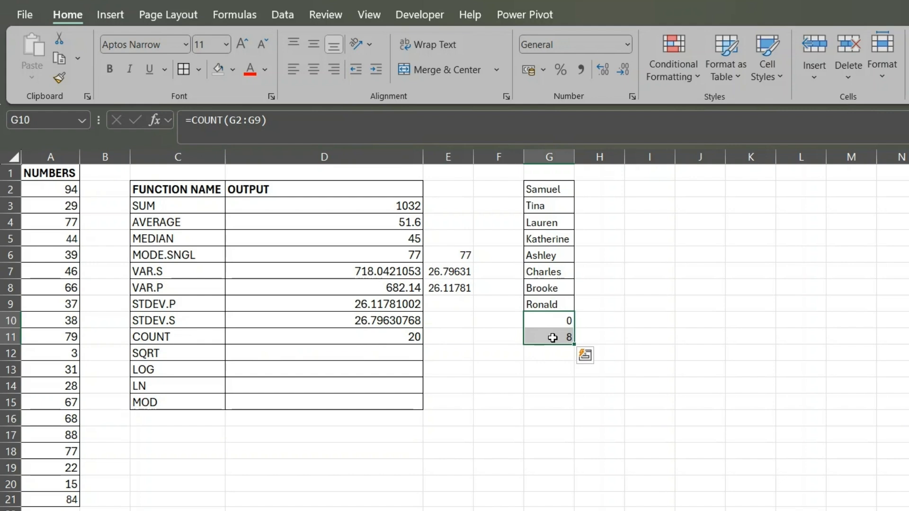
{"action": "left_click_drag", "start_coordinate": [544, 186], "coordinate": [549, 305]}
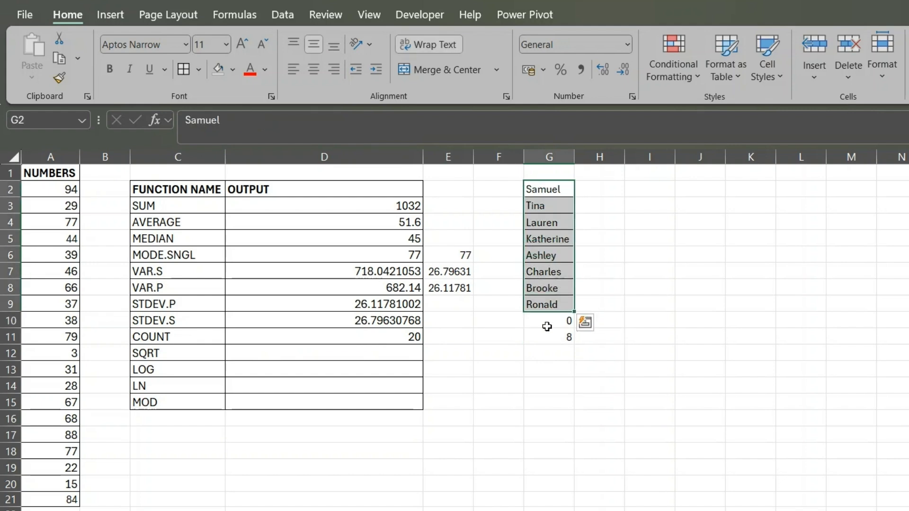
{"action": "left_click", "coordinate": [181, 338]}
{"action": "left_click", "coordinate": [552, 320]}
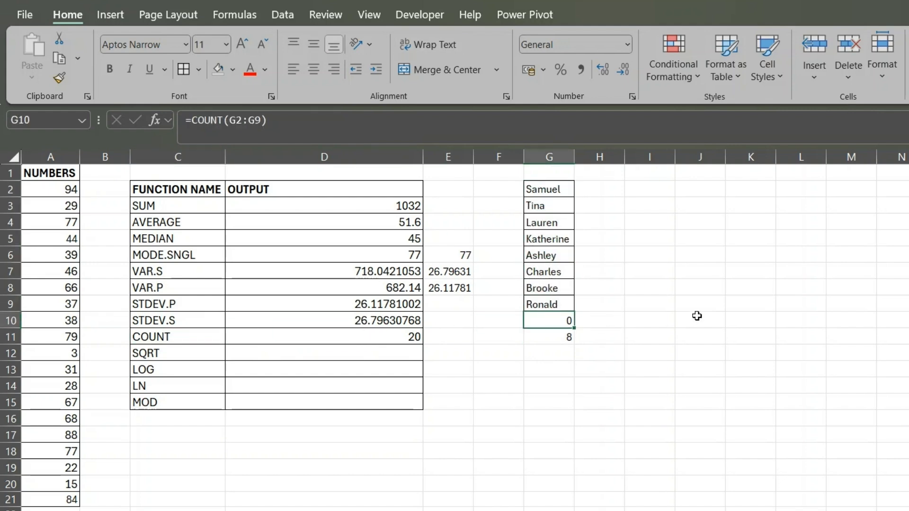
{"action": "left_click", "coordinate": [562, 190]}
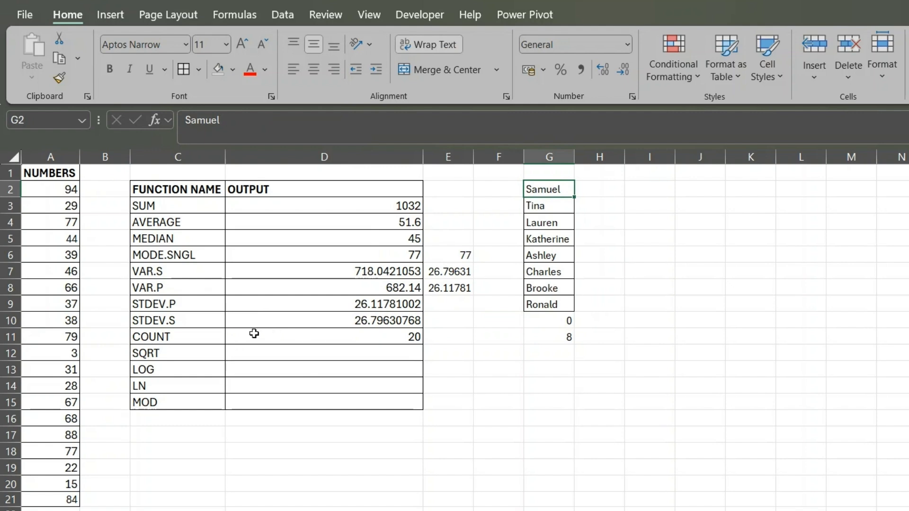
- Calculate the square root of the first number in D12 with =SQRT(A2) and review the formula
{"action": "left_click", "coordinate": [257, 350]}
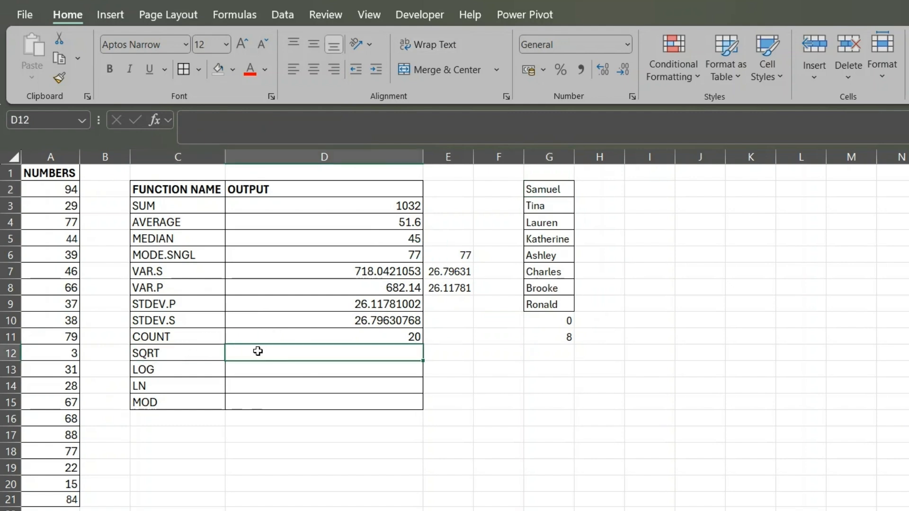
{"action": "type", "text": "=sq"}
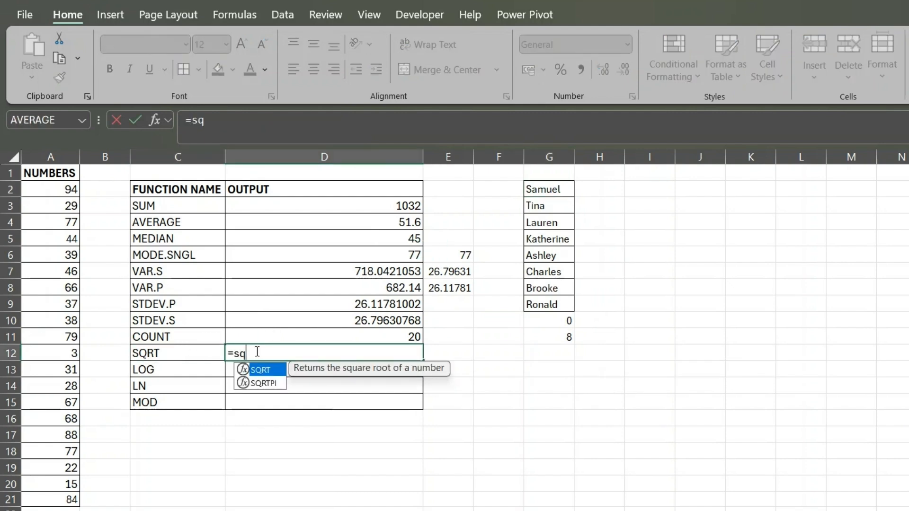
{"action": "key", "text": "Tab"}
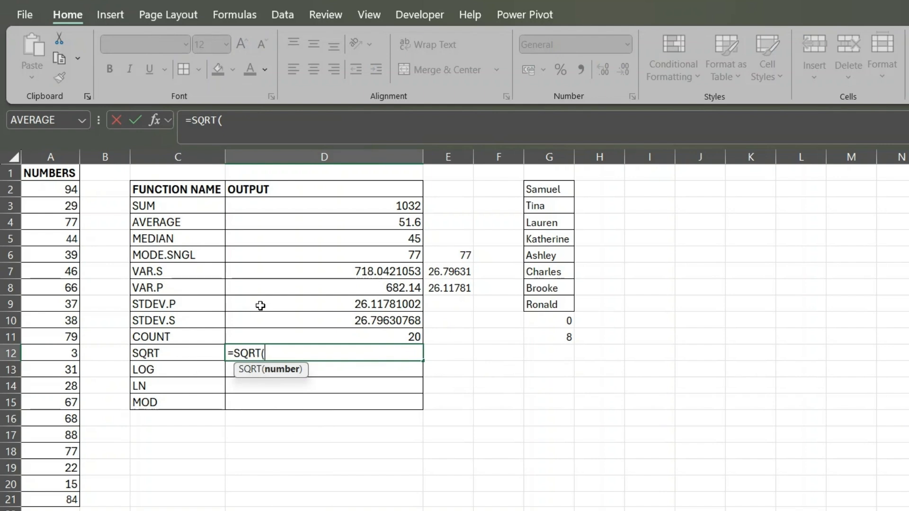
{"action": "left_click", "coordinate": [67, 190]}
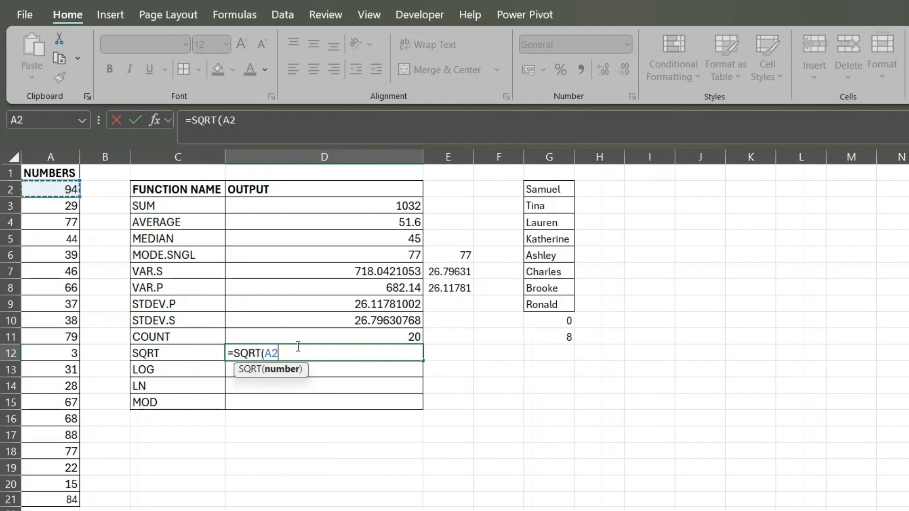
{"action": "type", "text": ")"}
{"action": "key", "text": "Return"}
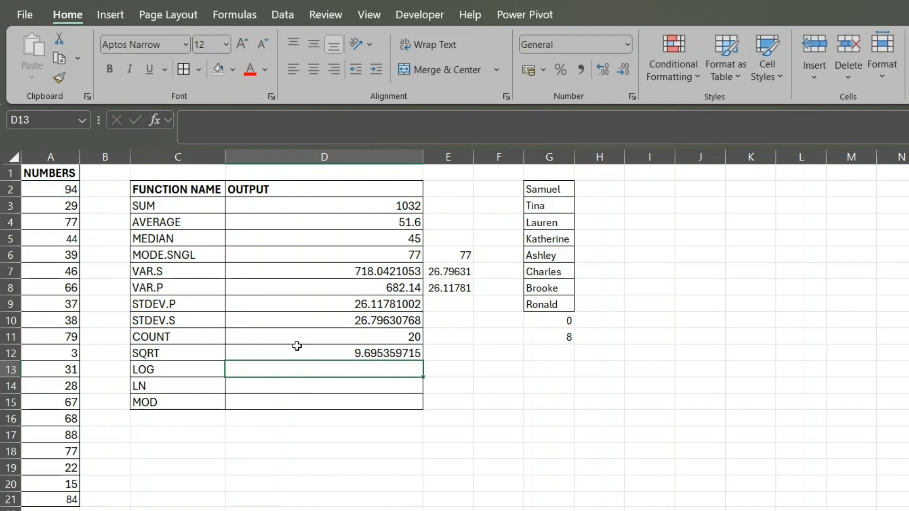
{"action": "left_click", "coordinate": [328, 353]}
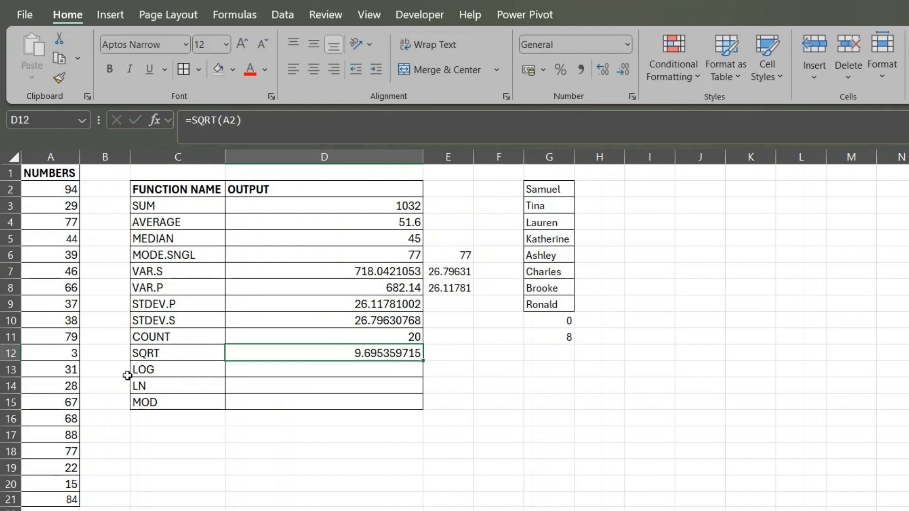
- Calculate the logarithm of the first number in D13 with =LOG(A2), leaving out the base argument
{"action": "left_click", "coordinate": [256, 381]}
{"action": "left_click", "coordinate": [266, 369]}
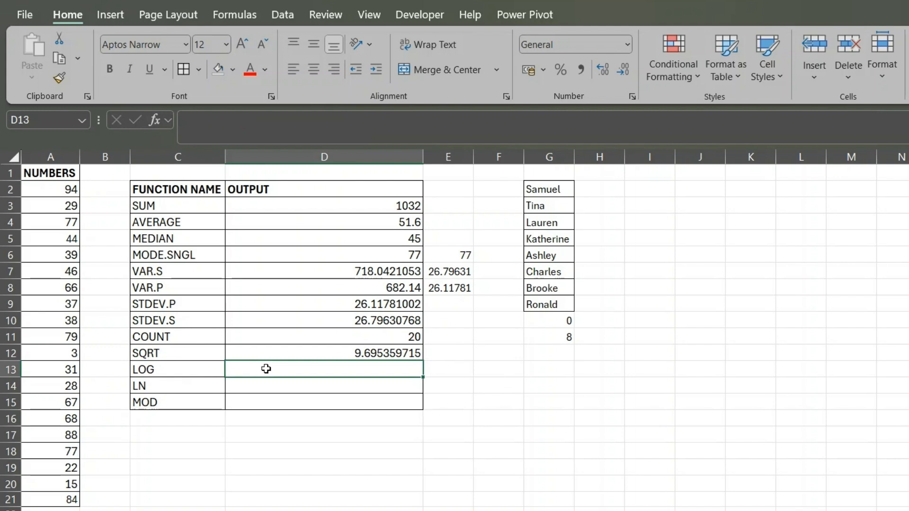
{"action": "left_click", "coordinate": [152, 368]}
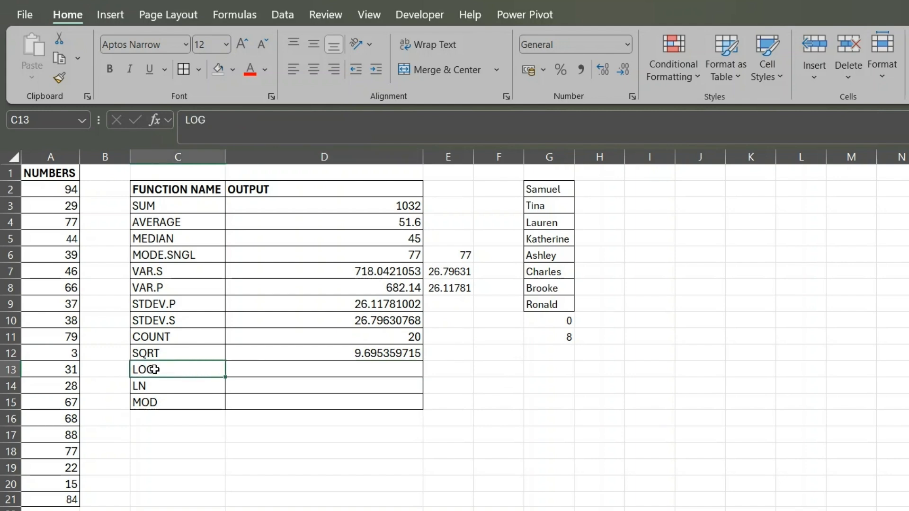
{"action": "left_click", "coordinate": [260, 372]}
{"action": "type", "text": "=log"}
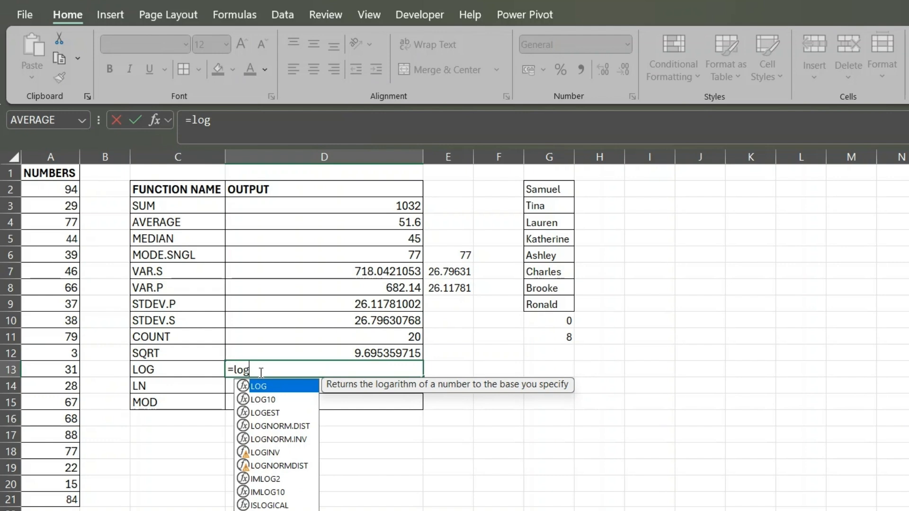
{"action": "key", "text": "Tab"}
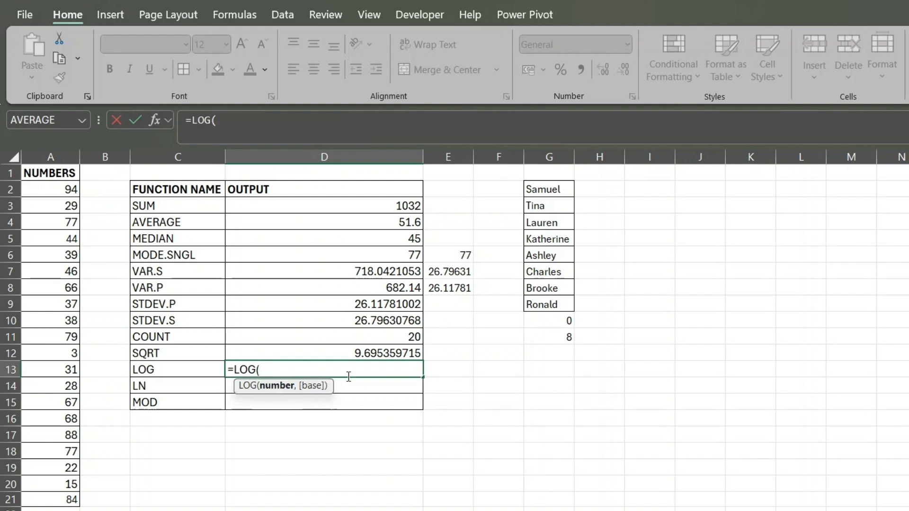
{"action": "left_click", "coordinate": [56, 189]}
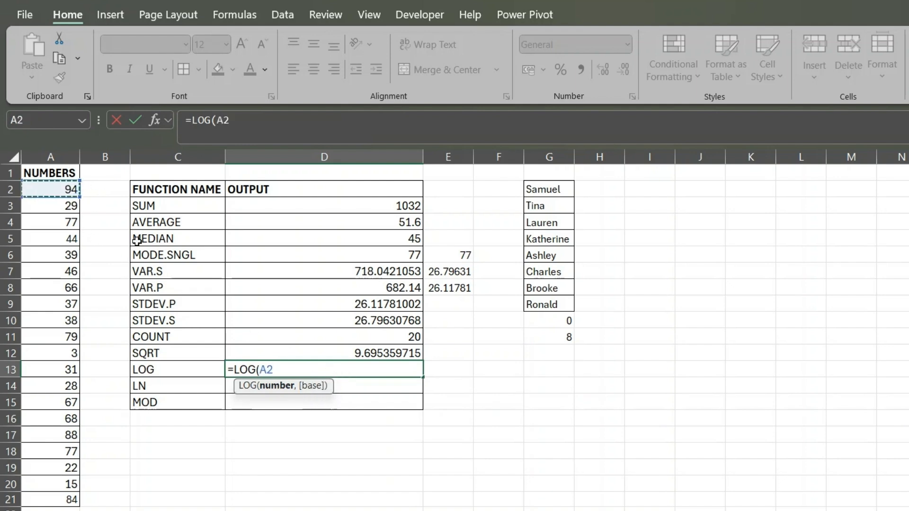
{"action": "type", "text": ")"}
{"action": "key", "text": "Return"}
{"action": "left_click", "coordinate": [321, 368]}
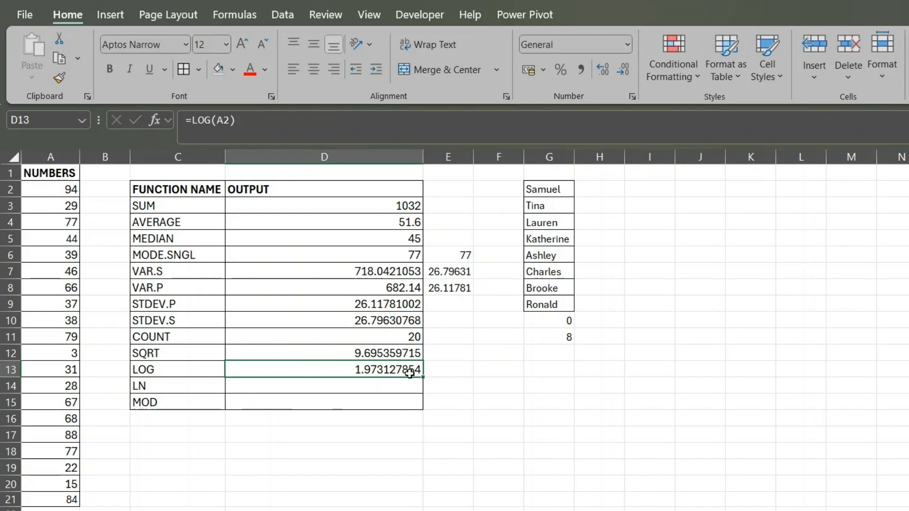
- Add base 2 to the logarithm formula in D13 so it reads =LOG(A2,2)
{"action": "left_click", "coordinate": [229, 122]}
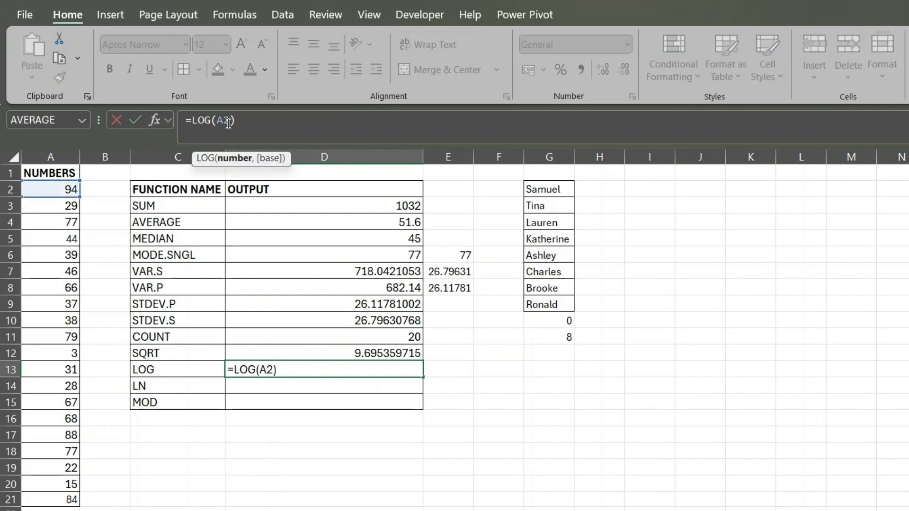
{"action": "type", "text": ","}
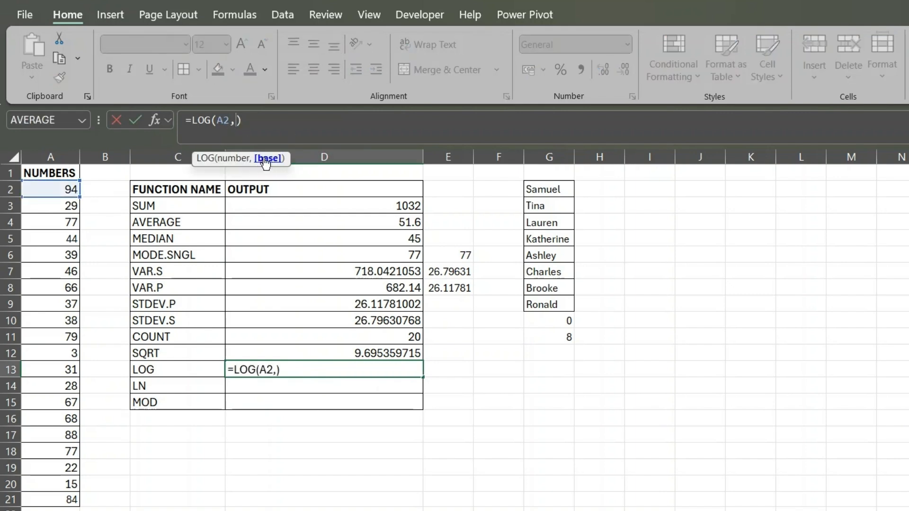
{"action": "type", "text": "2"}
{"action": "left_click", "coordinate": [261, 120]}
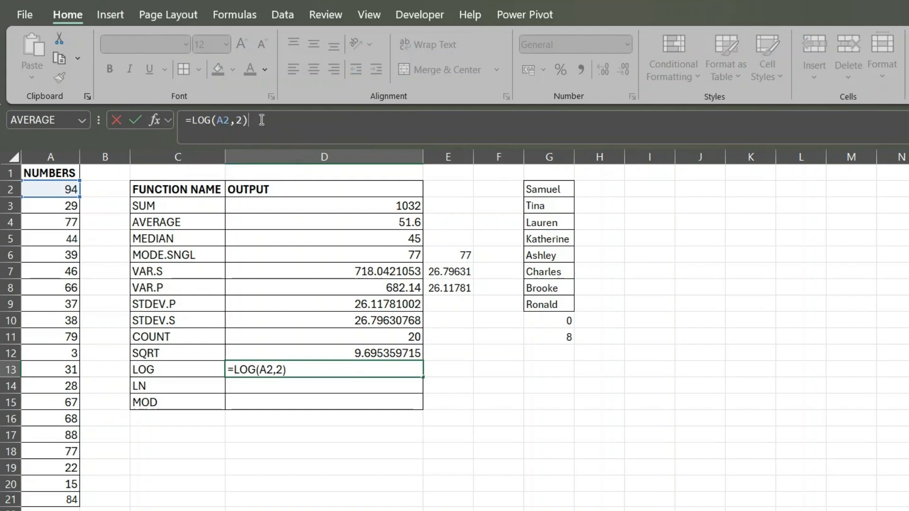
{"action": "key", "text": "Return"}
{"action": "left_click", "coordinate": [379, 372]}
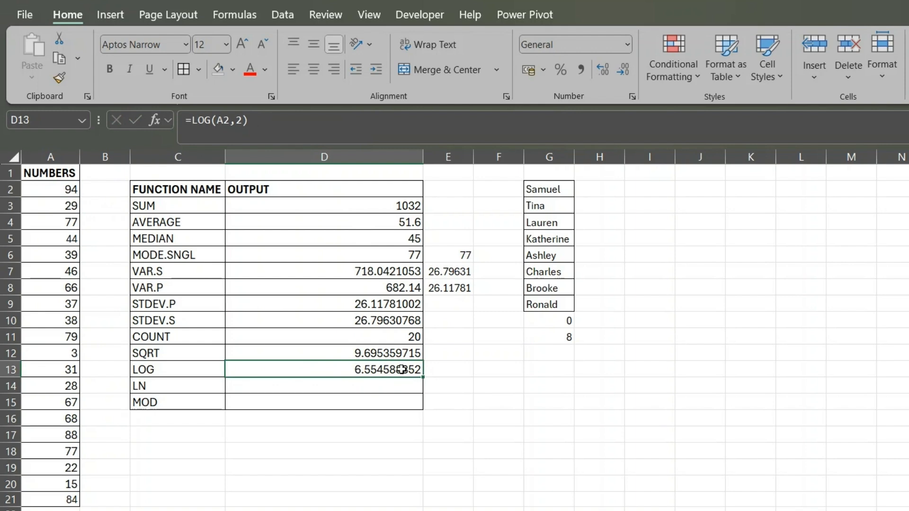
- Calculate the natural logarithm of the first number in D14 with =LN(A2) and compare it with the source cell
{"action": "left_click", "coordinate": [289, 384]}
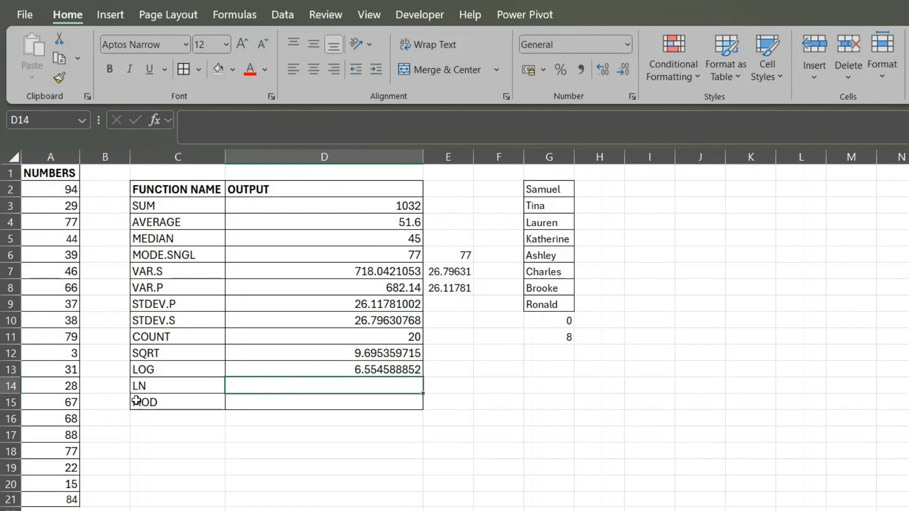
{"action": "left_click", "coordinate": [138, 389]}
{"action": "left_click", "coordinate": [307, 388]}
{"action": "type", "text": "=LN"}
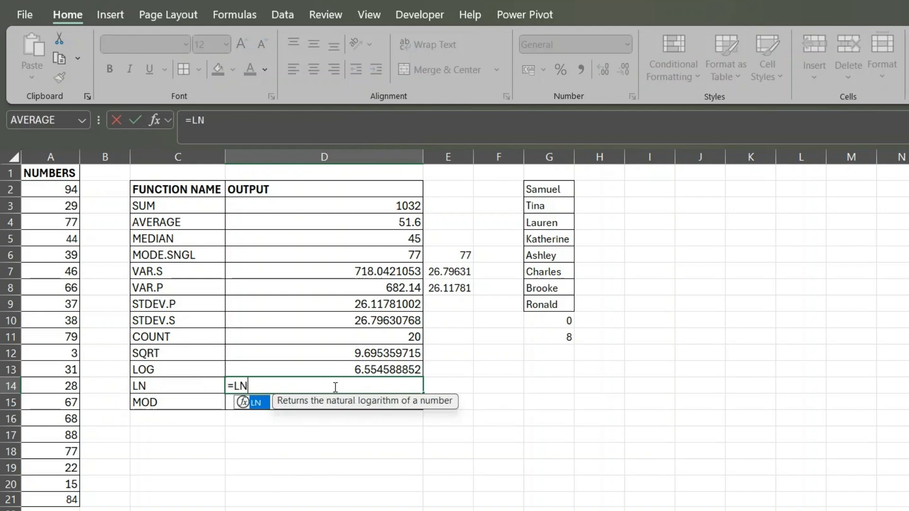
{"action": "type", "text": "("}
{"action": "left_click", "coordinate": [70, 185]}
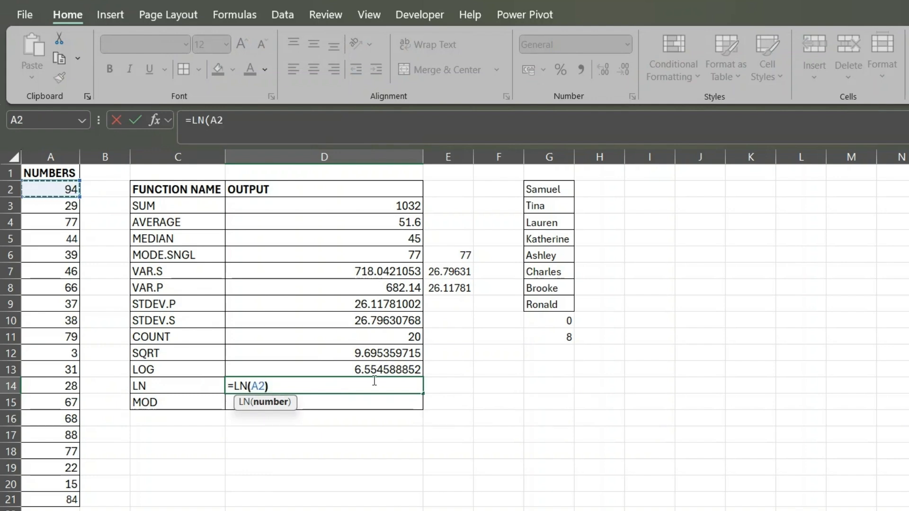
{"action": "type", "text": ")"}
{"action": "key", "text": "Return"}
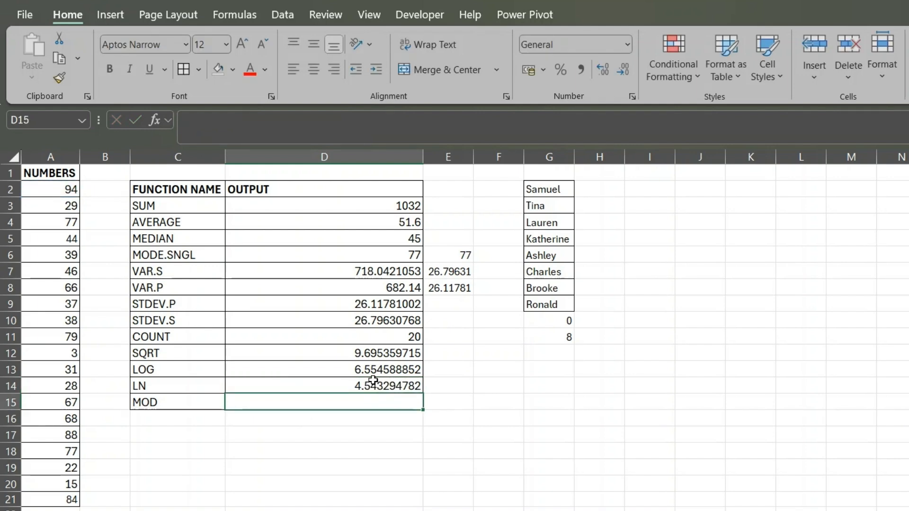
{"action": "left_click", "coordinate": [386, 380]}
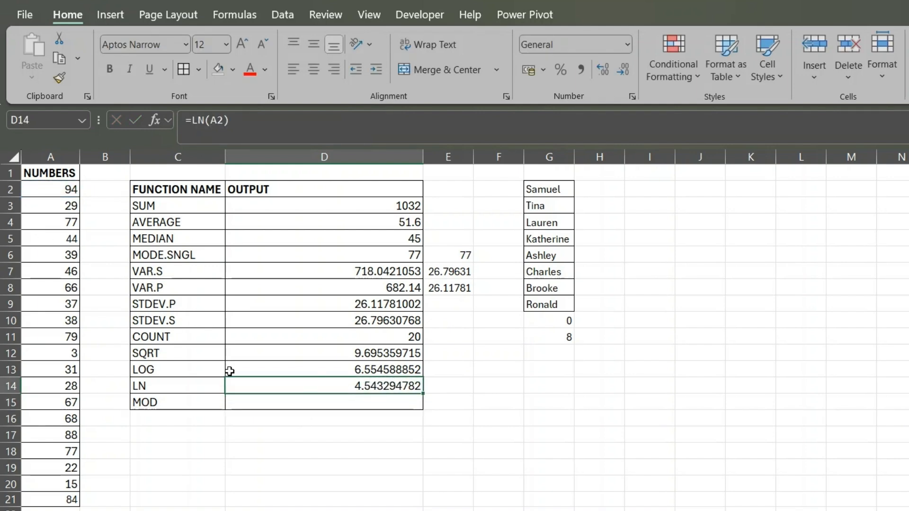
{"action": "left_click", "coordinate": [66, 190]}
{"action": "left_click", "coordinate": [367, 386]}
- Calculate the remainder of 7 divided by 2 in D15 with =MOD(7,2)
{"action": "left_click", "coordinate": [182, 403]}
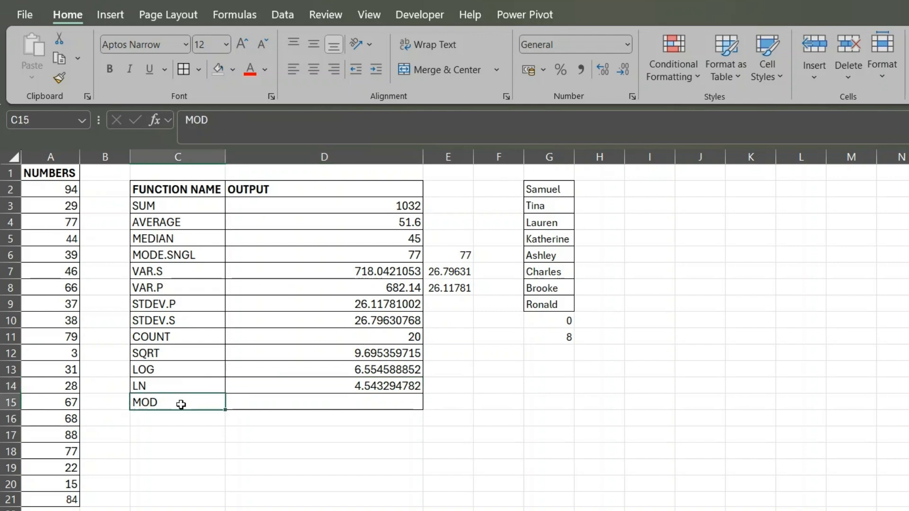
{"action": "left_click", "coordinate": [305, 406]}
{"action": "left_click_drag", "start_coordinate": [197, 206], "coordinate": [190, 386]}
{"action": "left_click", "coordinate": [273, 408]}
{"action": "left_click", "coordinate": [170, 403]}
{"action": "left_click", "coordinate": [291, 404]}
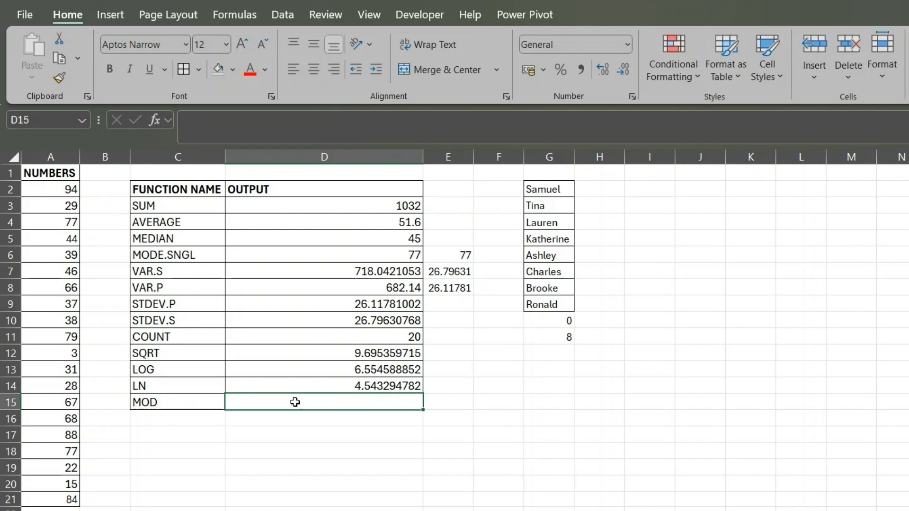
{"action": "type", "text": "=MOD("}
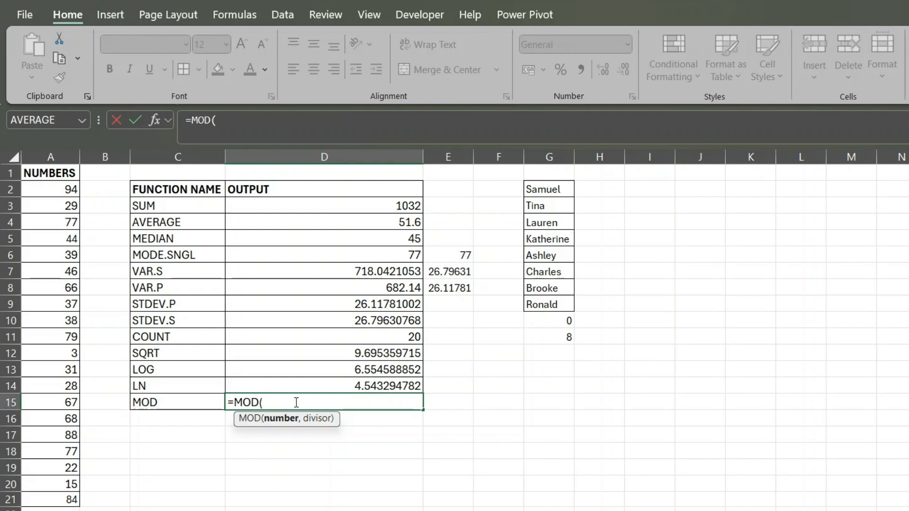
{"action": "type", "text": "7,2"}
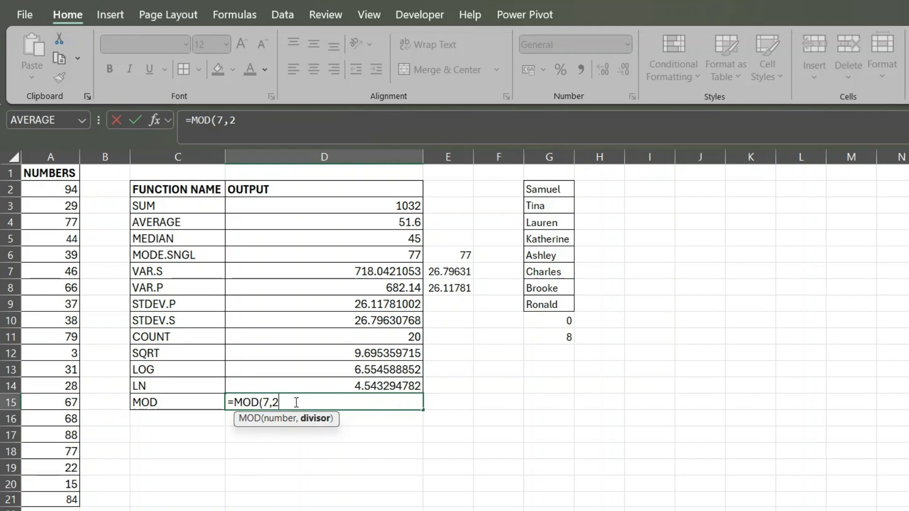
{"action": "type", "text": ")"}
{"action": "key", "text": "ctrl+Return"}
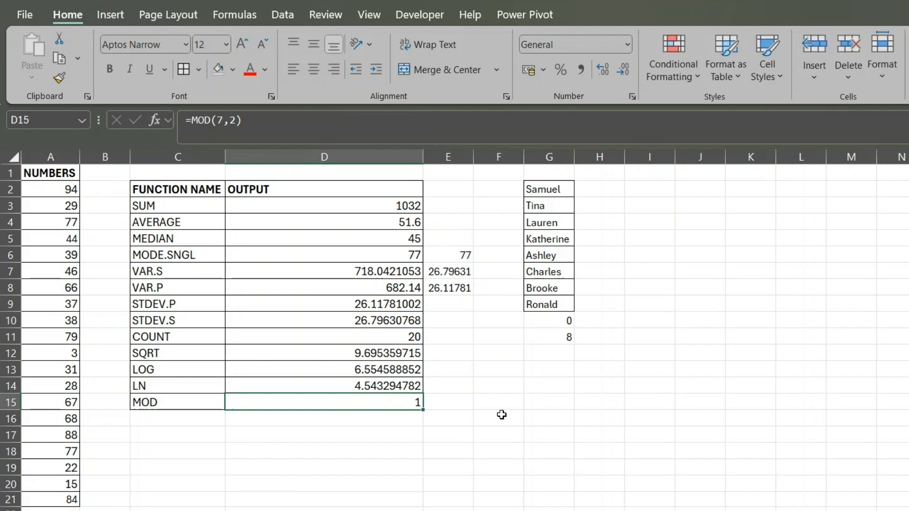
- Change the number argument of the MOD formula in D15 to 6, keeping 2 as the divisor
{"action": "left_click", "coordinate": [224, 119]}
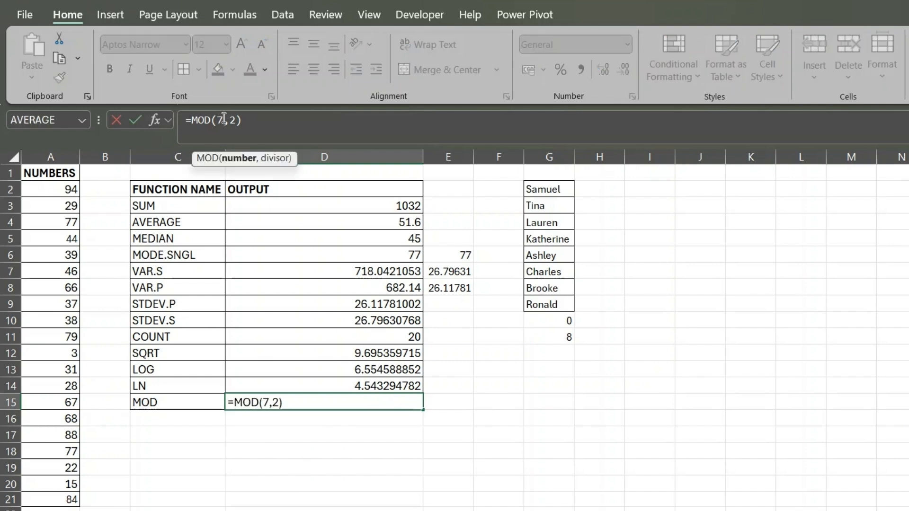
{"action": "key", "text": "BackSpace"}
{"action": "type", "text": "6"}
{"action": "left_click", "coordinate": [257, 119]}
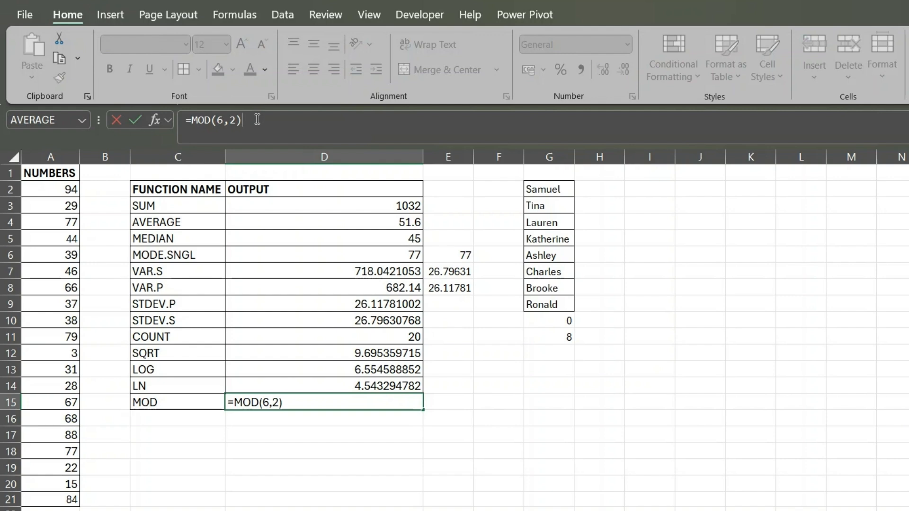
{"action": "key", "text": "ctrl+Return"}
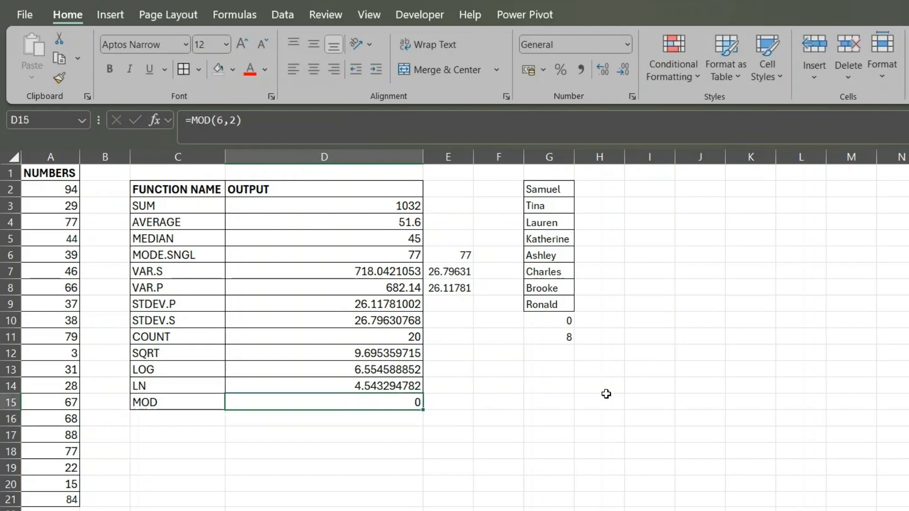
- Review the list of demonstrated function names in C3:C15 beside their outputs
{"action": "left_click", "coordinate": [344, 421]}
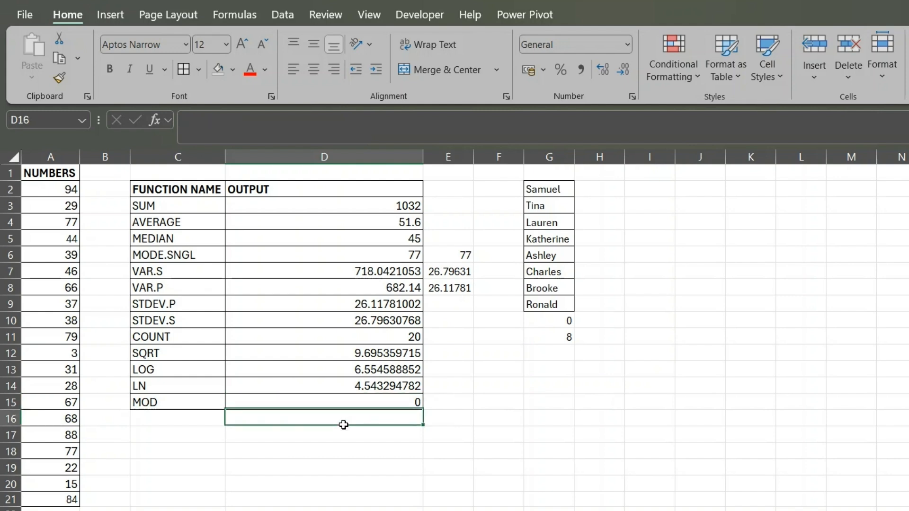
{"action": "left_click", "coordinate": [312, 448]}
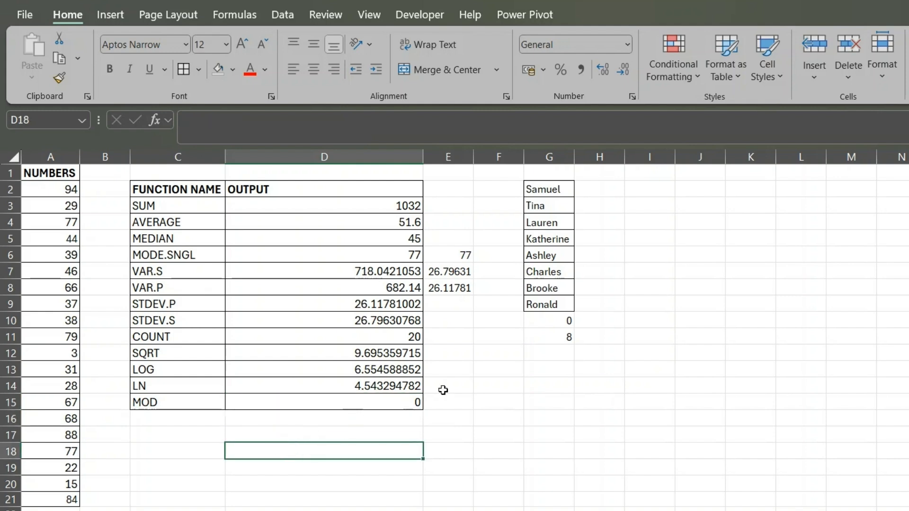
{"action": "left_click_drag", "start_coordinate": [181, 208], "coordinate": [179, 396]}
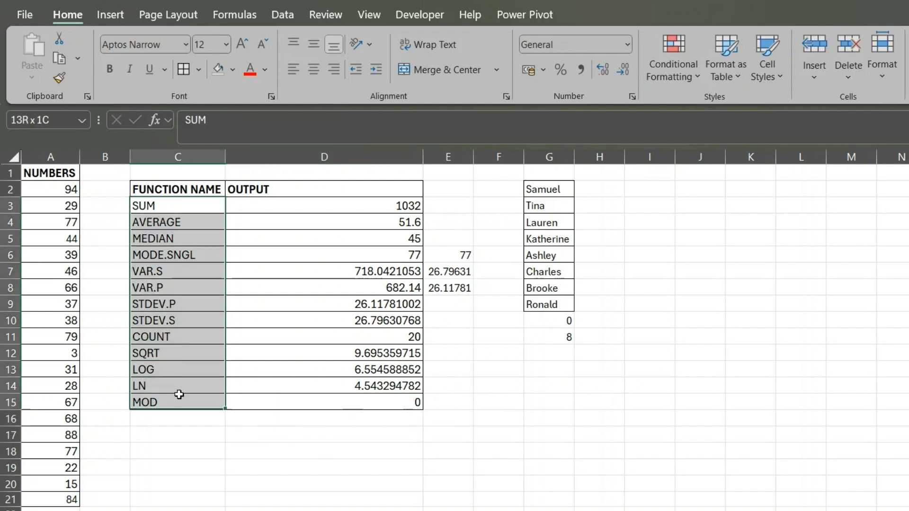
{"action": "left_click", "coordinate": [533, 397]}
{"action": "left_click", "coordinate": [481, 400]}
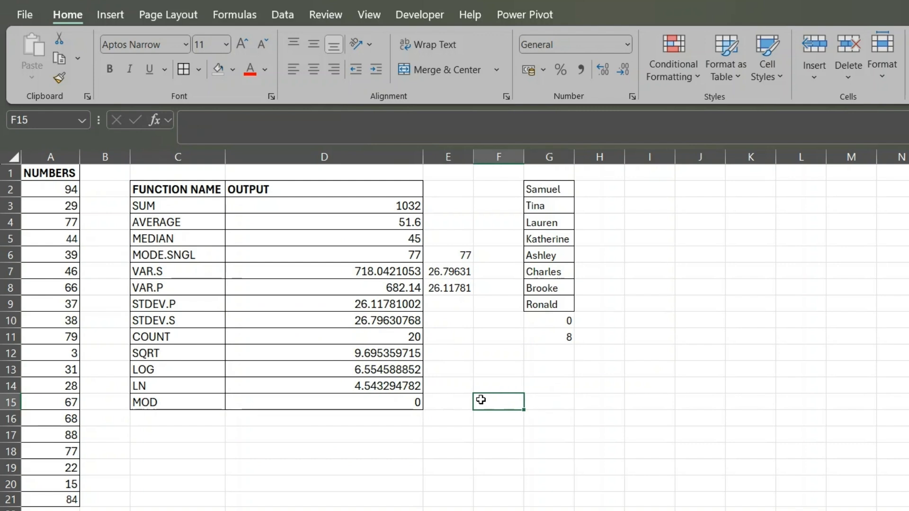